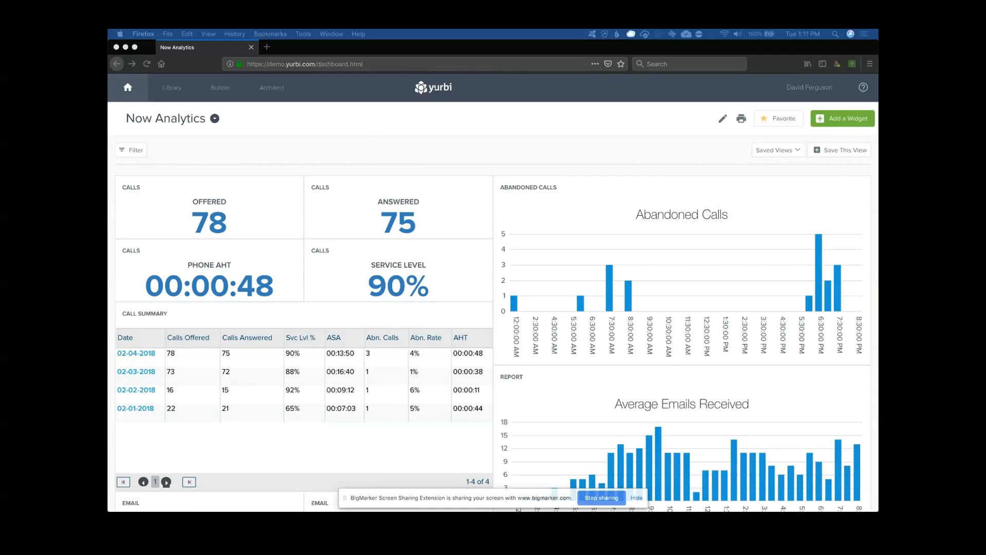
# Open the Actions menu of the Abandoned Calls widget on the Now Analytics dashboard
pyautogui.scroll(-8, 507, 196)
pyautogui.click(568, 214)
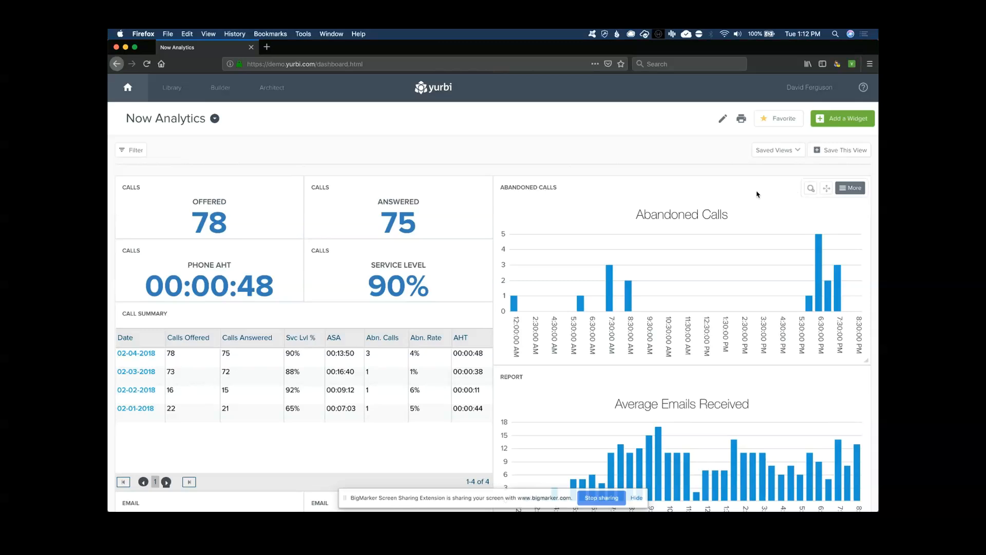
pyautogui.click(850, 188)
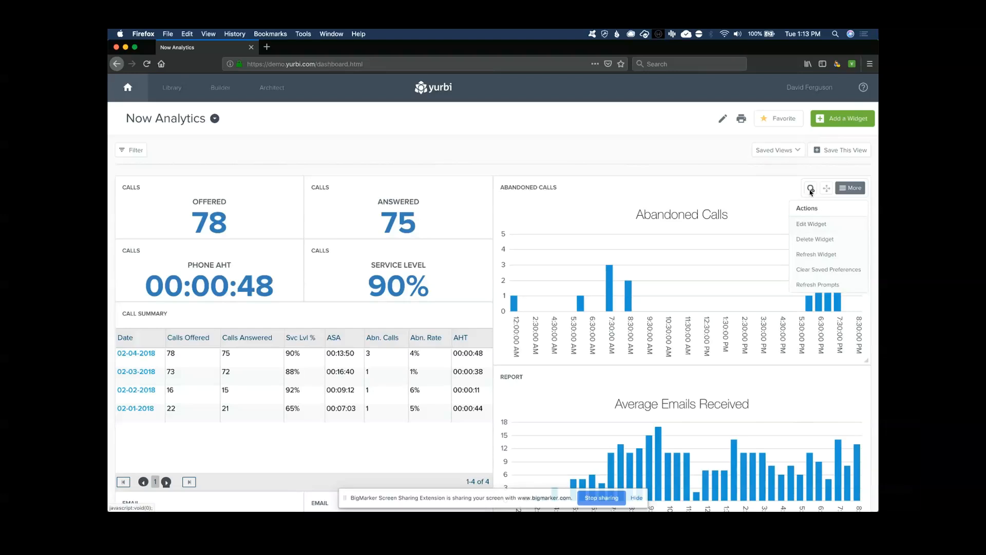
# Zoom the Abandoned Calls widget into its full report chart, dismissing the Output Type Wizard
pyautogui.click(810, 189)
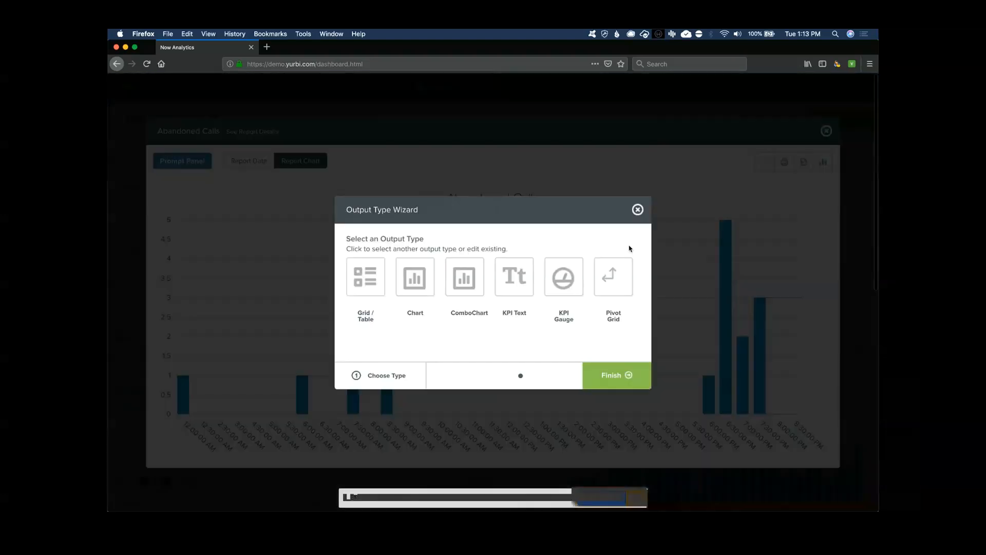
pyautogui.click(637, 210)
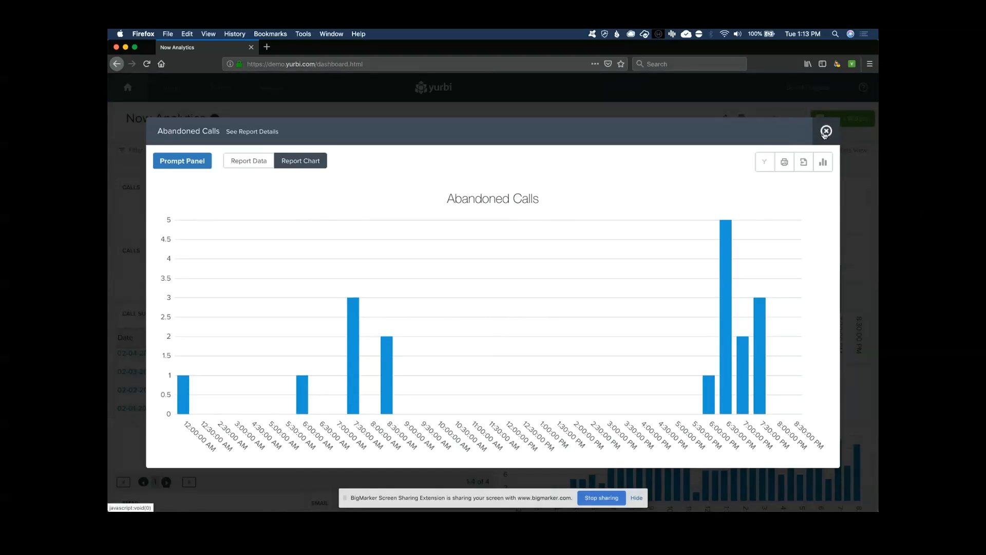
pyautogui.click(825, 132)
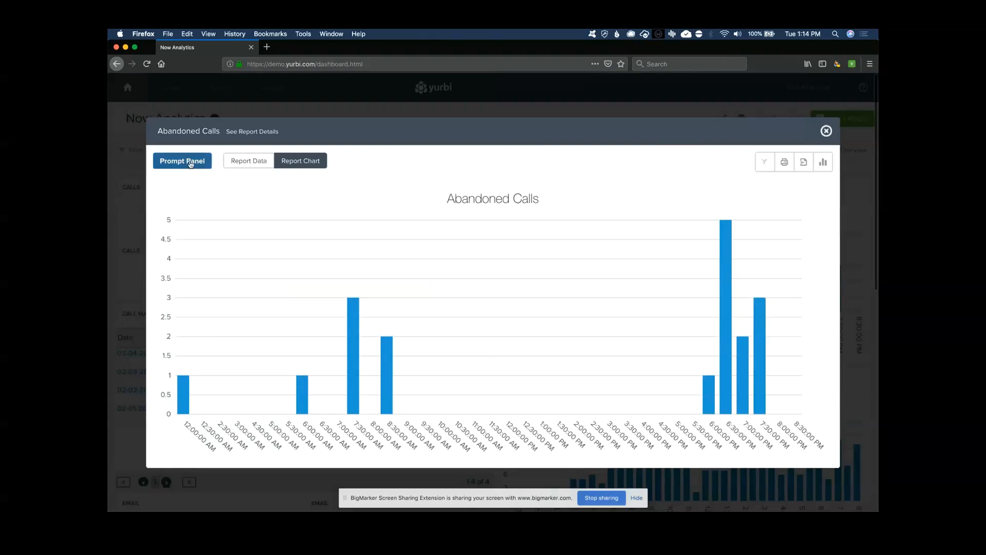
# Switch the report's Date prompt to Today, then close the Abandoned Calls report view
pyautogui.click(189, 162)
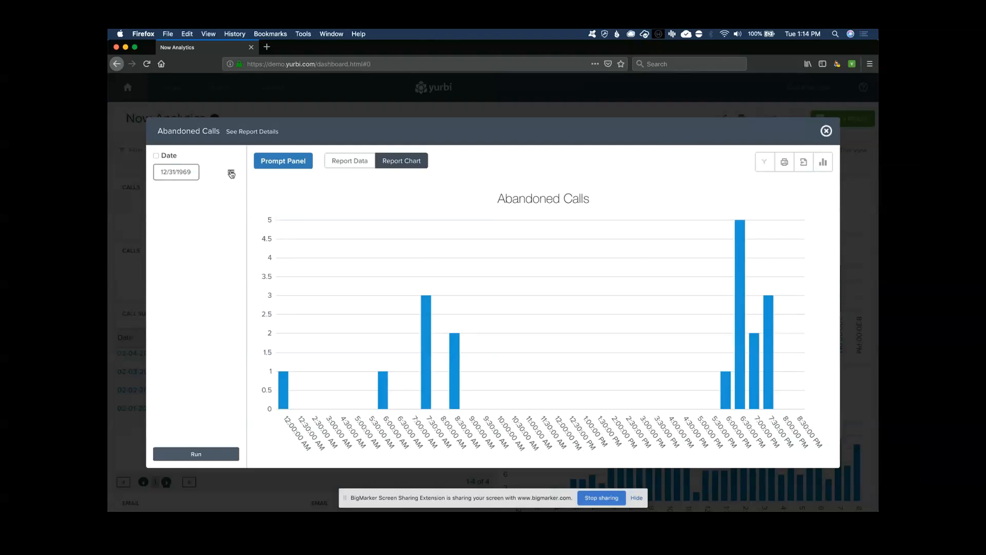
pyautogui.click(231, 174)
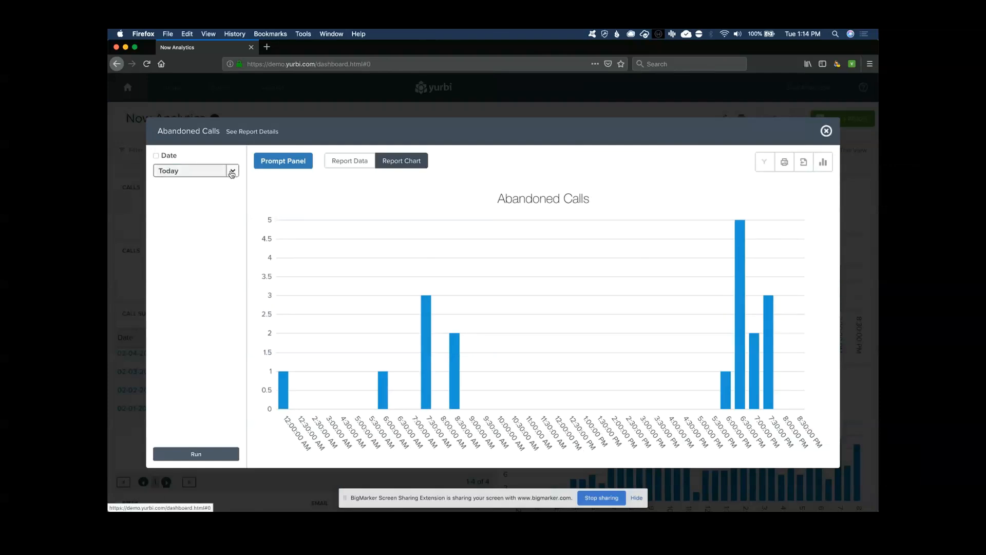
pyautogui.click(826, 132)
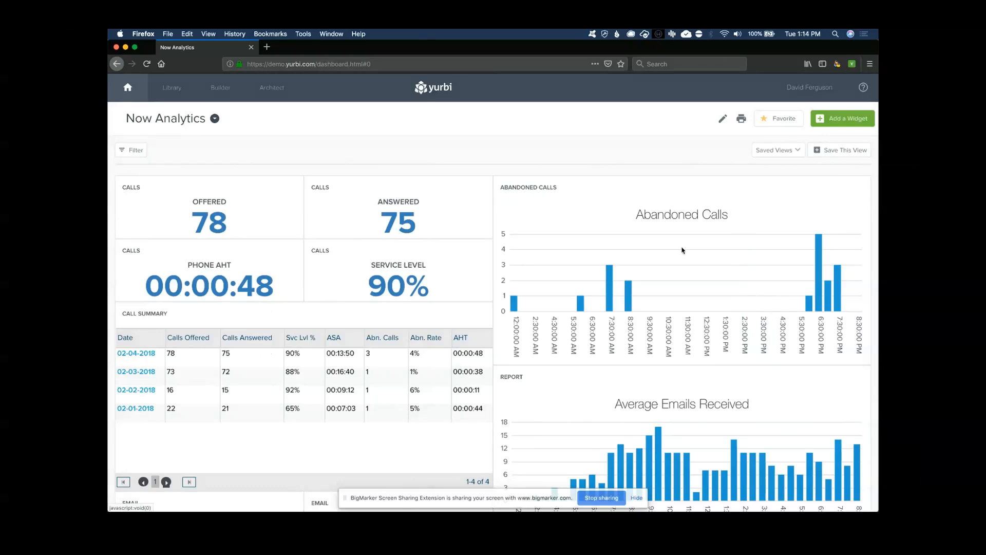
pyautogui.click(135, 150)
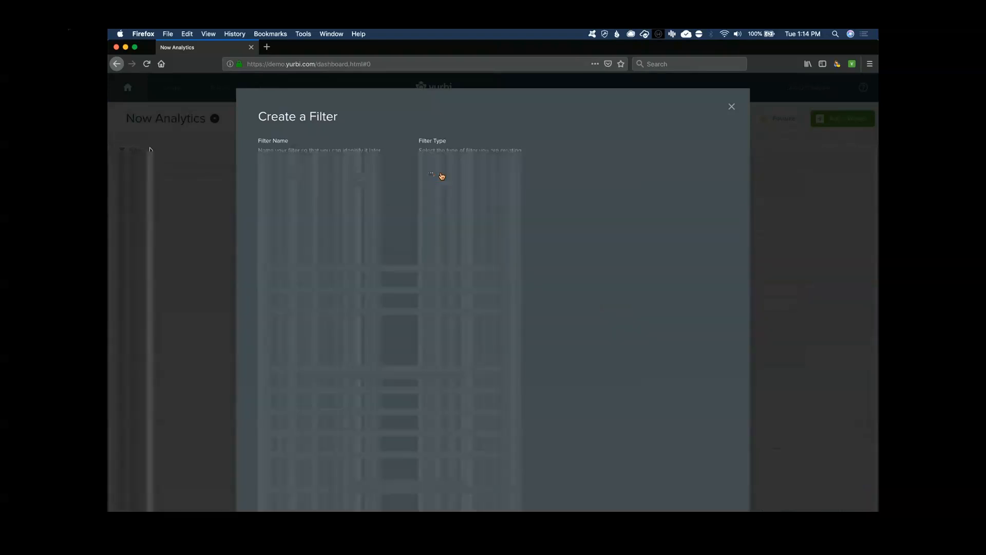
pyautogui.click(524, 174)
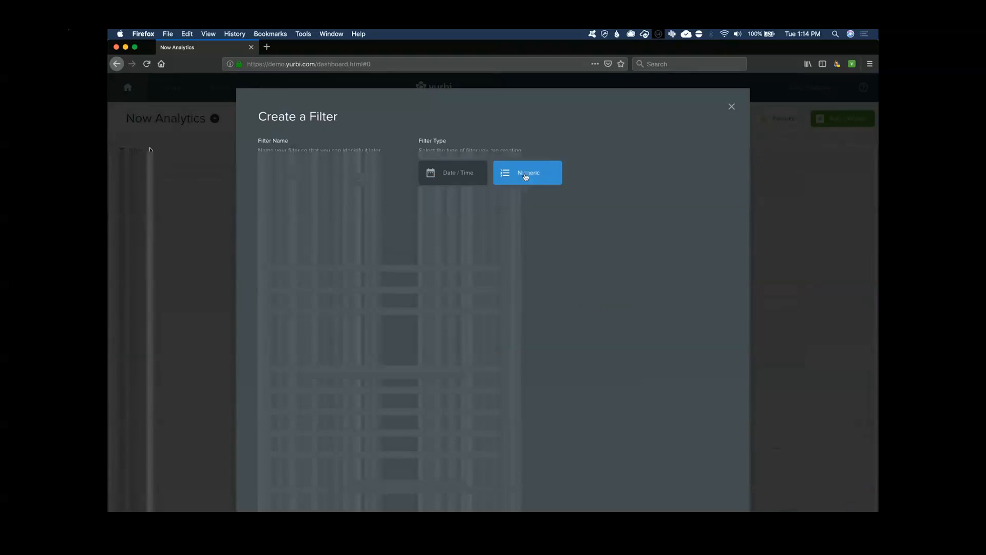
pyautogui.click(593, 174)
pyautogui.click(448, 175)
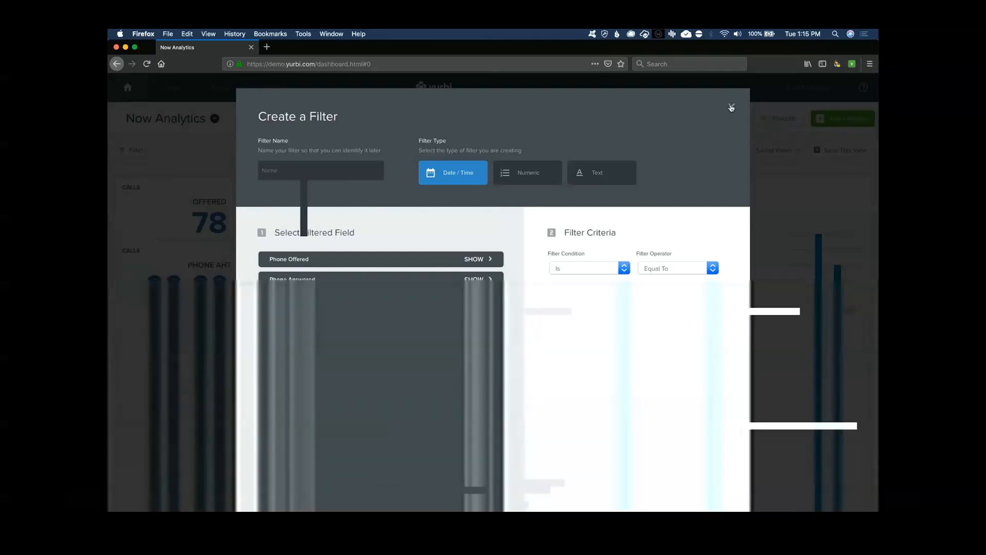
pyautogui.click(731, 107)
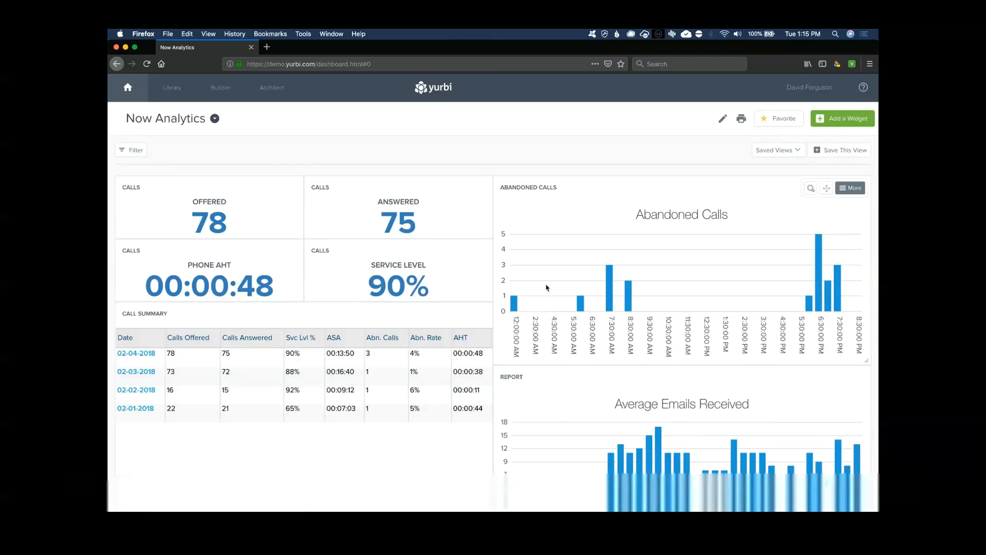
# Open the dashboard picker from the chevron beside the Now Analytics title
pyautogui.moveTo(456, 201)
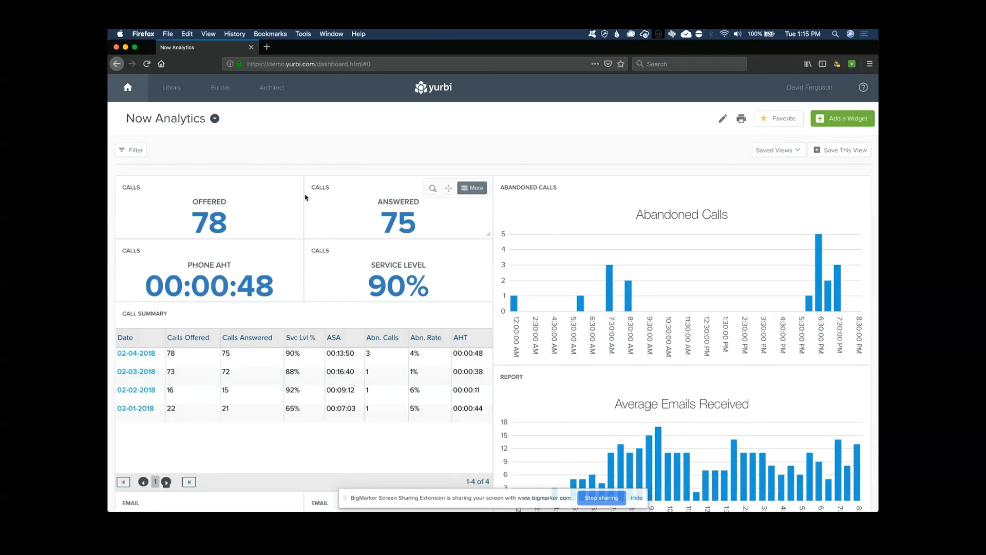
pyautogui.click(215, 120)
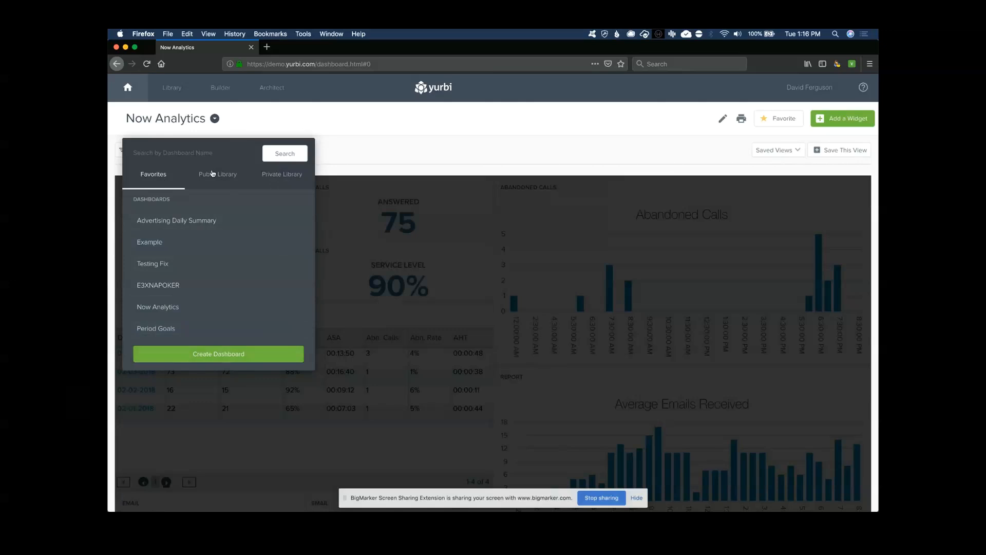
# Search dashboards for 'test' and compare the Public and Private Library matches
pyautogui.write('test')
pyautogui.click(284, 157)
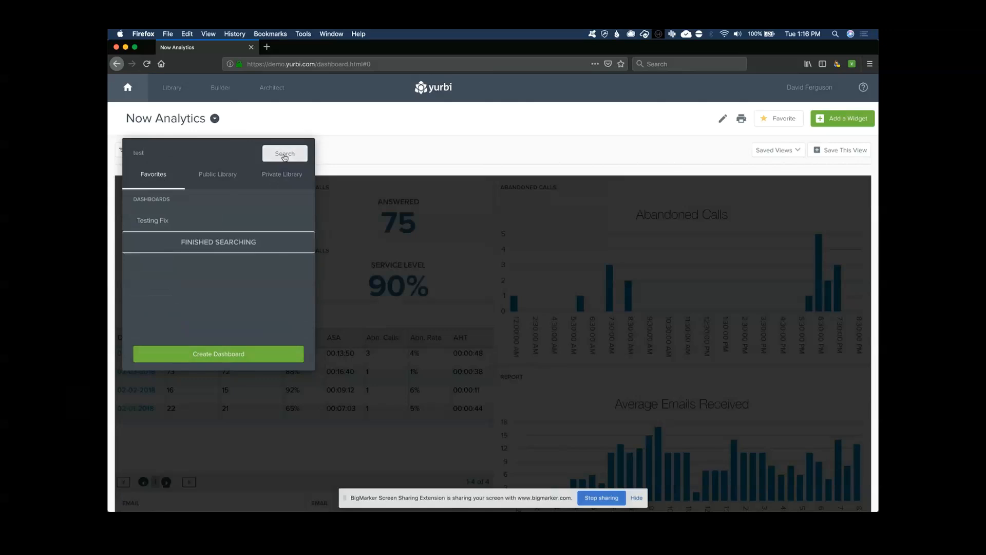
pyautogui.click(217, 175)
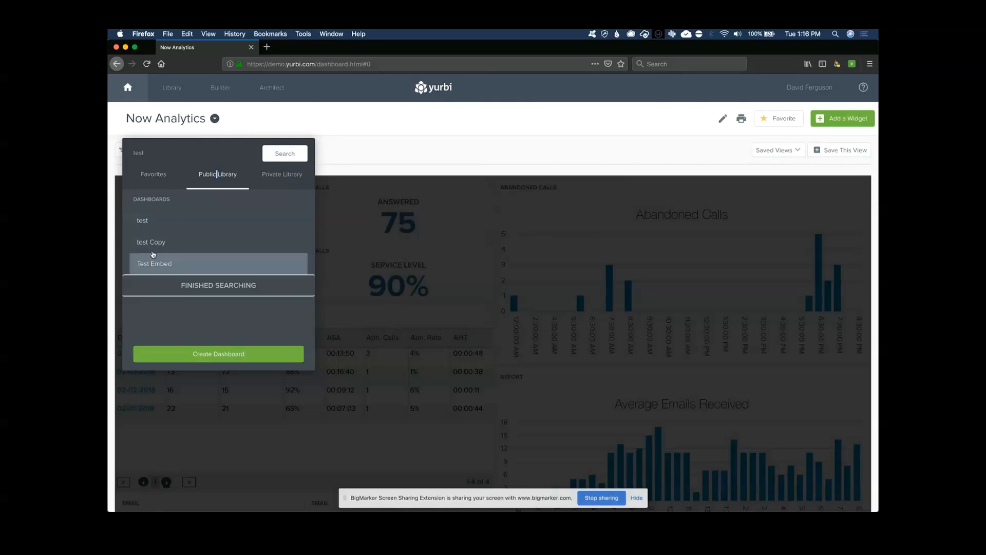
pyautogui.click(273, 175)
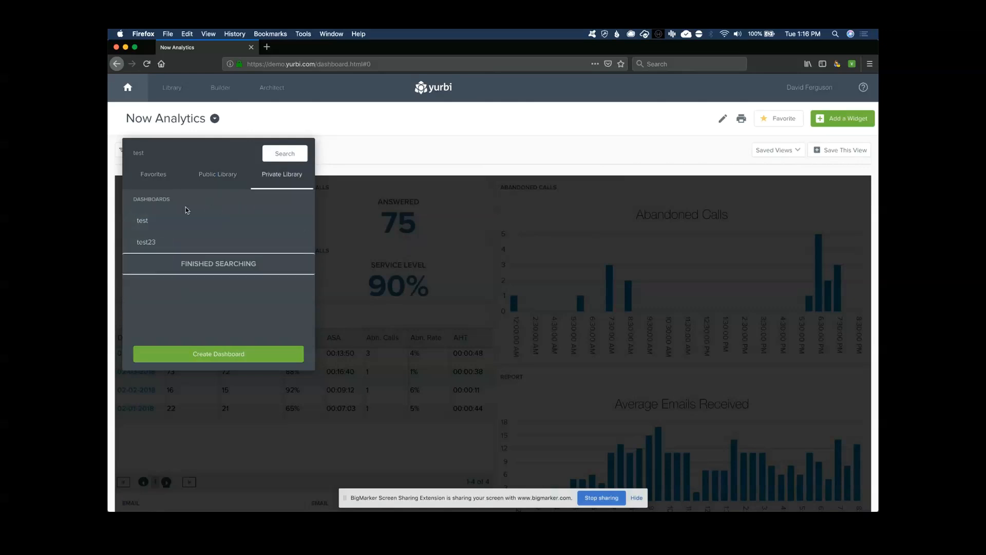
pyautogui.click(218, 181)
# Clear the 'test' search and close the dashboard picker
pyautogui.click(139, 154)
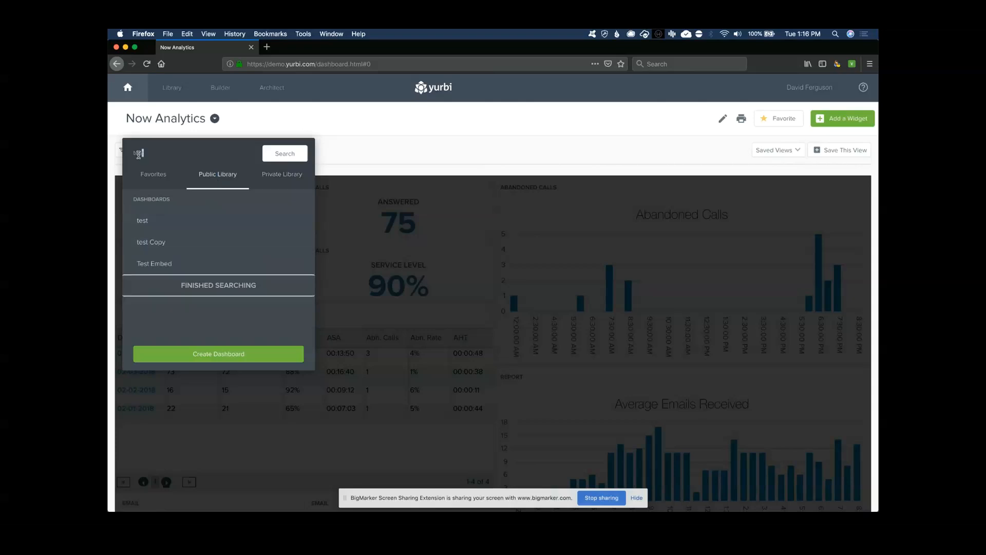
pyautogui.moveTo(139, 154); pyautogui.dragTo(129, 154)
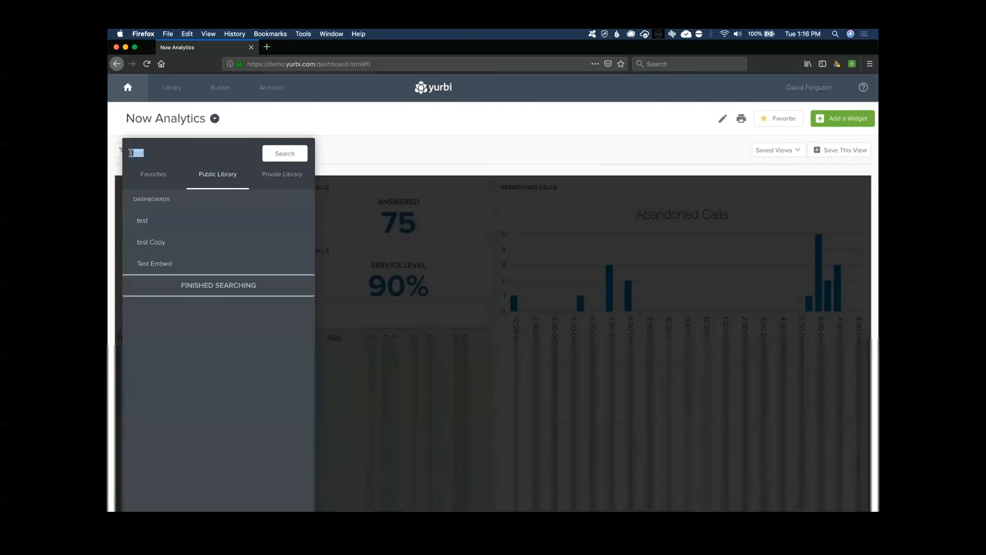
pyautogui.press('BackSpace')
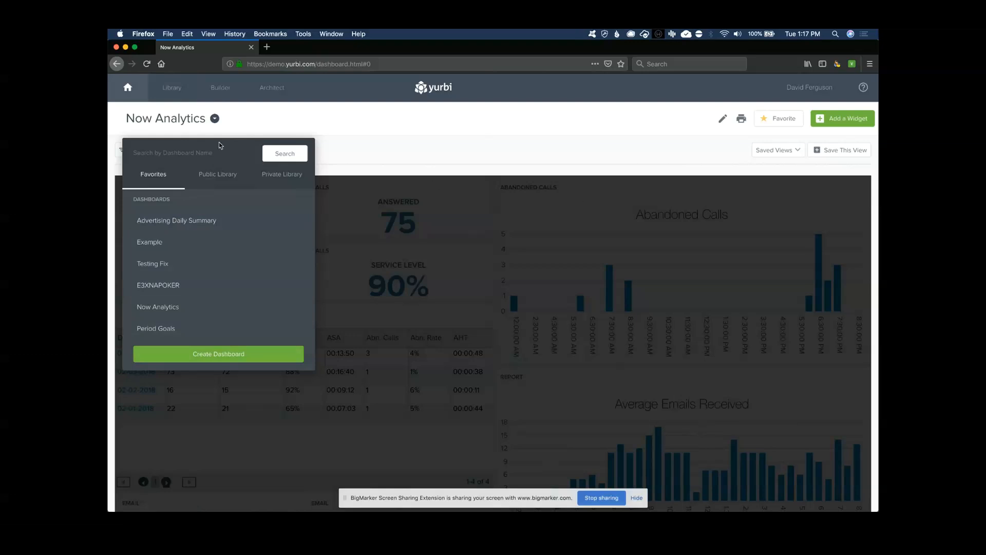
pyautogui.click(214, 119)
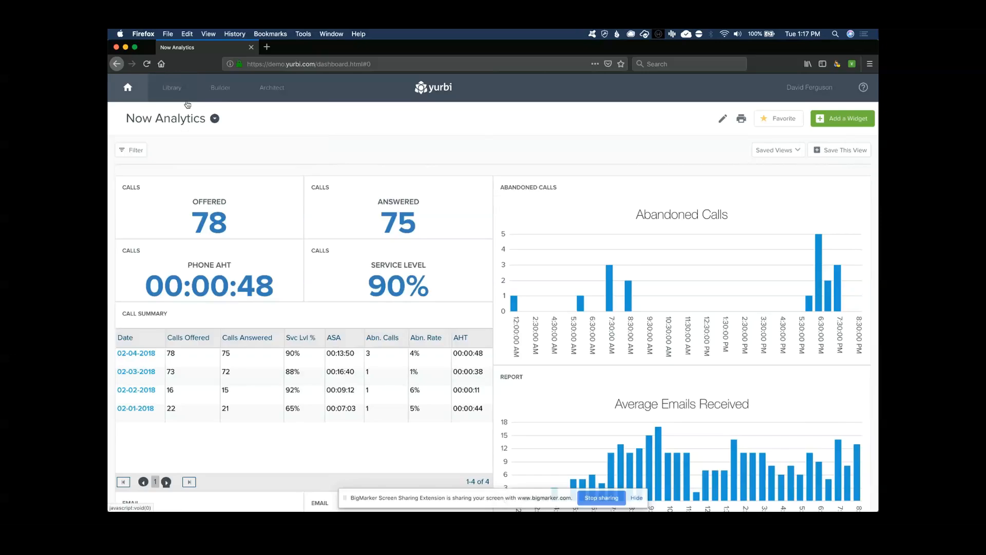
# Go to the Library to see the Customer Service Reports folder's public reports
pyautogui.click(178, 93)
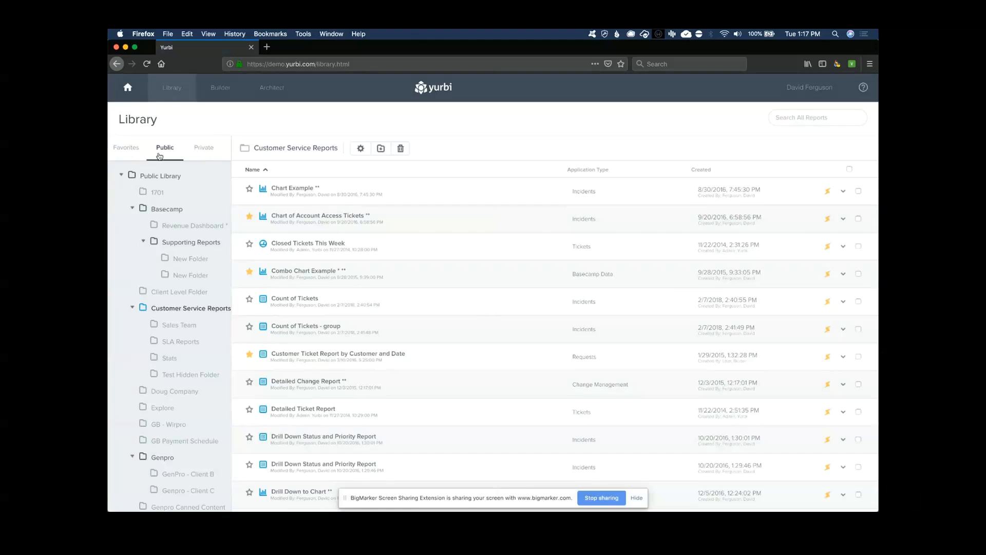
# Cycle through the Favorites, Public and Private library tabs, ending on My Library
pyautogui.click(132, 154)
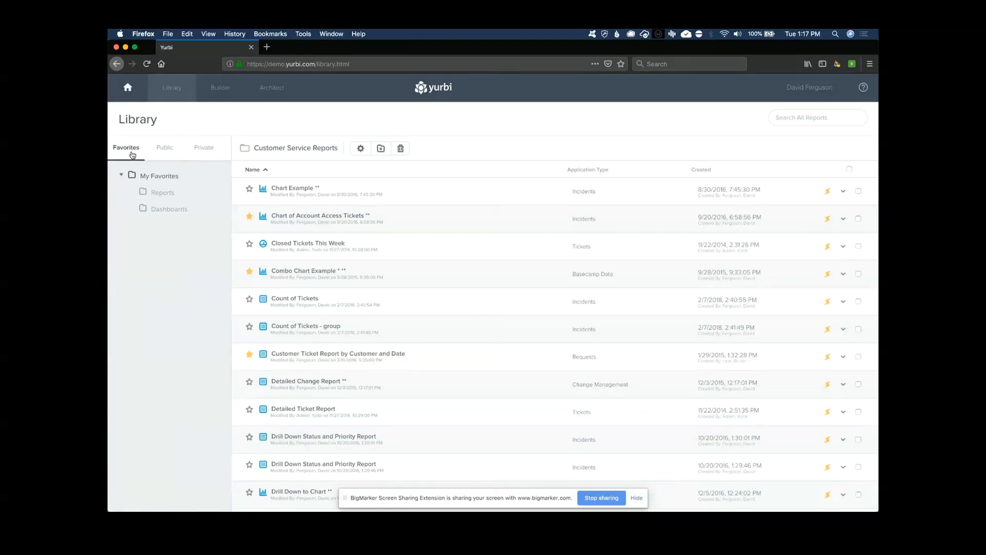
pyautogui.click(165, 149)
pyautogui.click(200, 149)
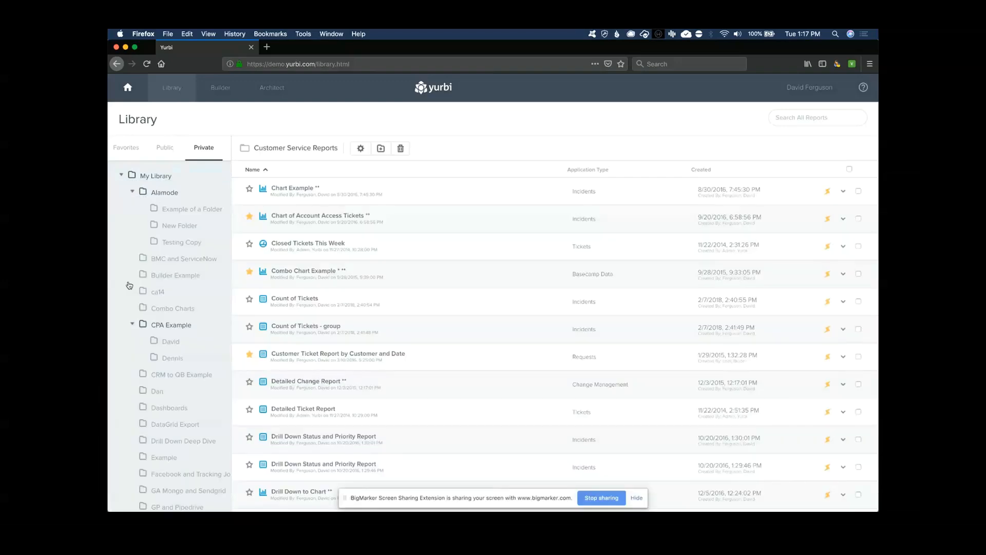
pyautogui.click(165, 150)
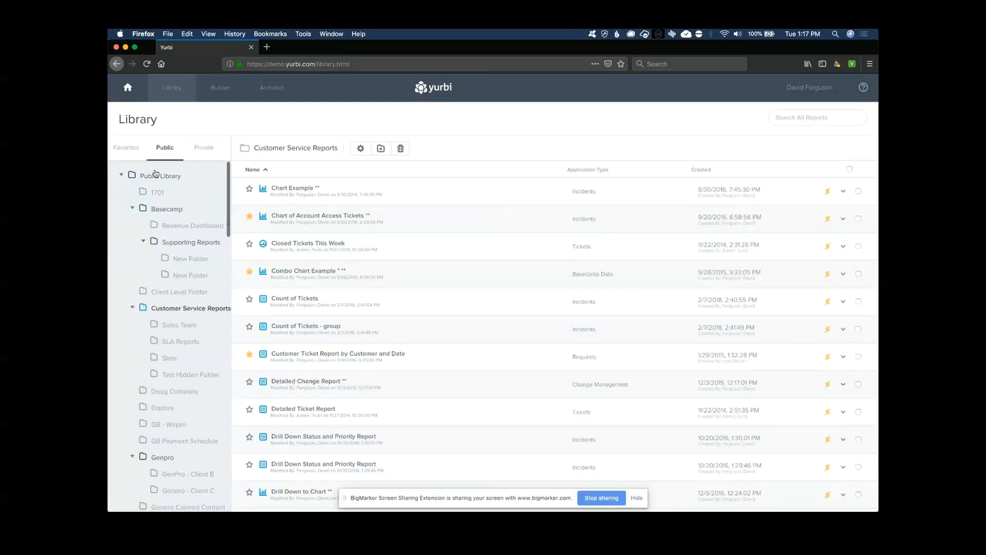
pyautogui.click(204, 149)
# Open the private CPA Example folder to list its two Q1 2015 wage variance reports
pyautogui.click(162, 326)
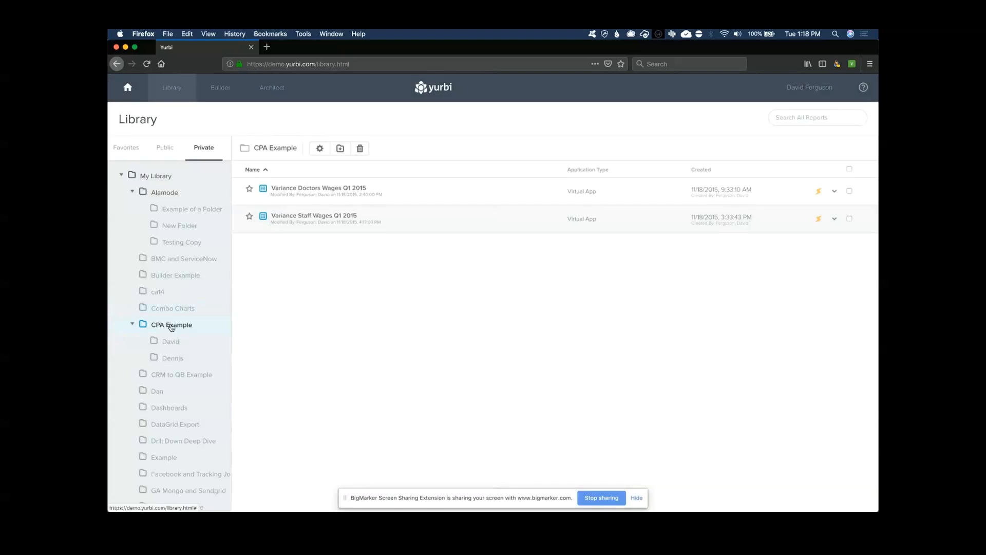
# Show the details of the favourite report 'ACD Abandon Rate Percentage - Last 6 Months Trend'
pyautogui.click(127, 150)
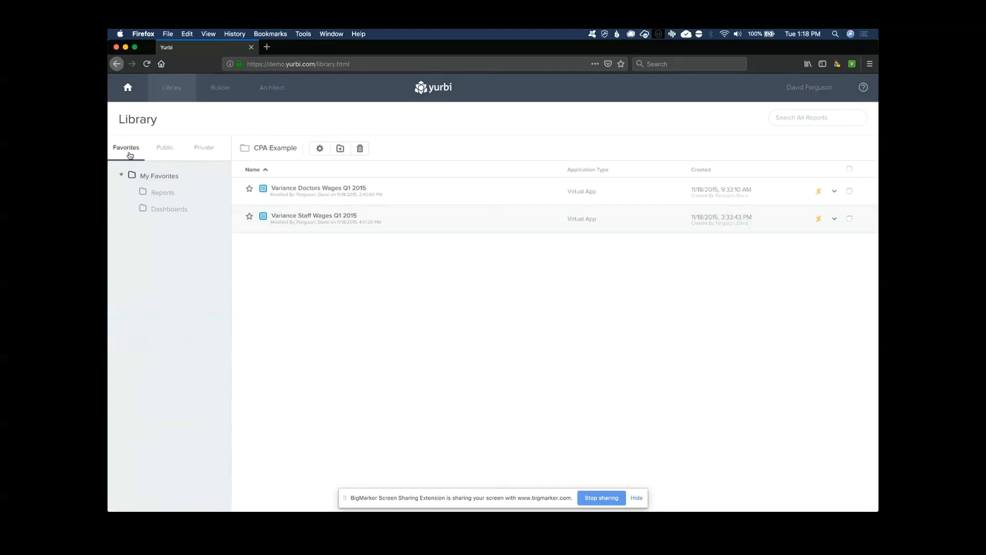
pyautogui.click(159, 197)
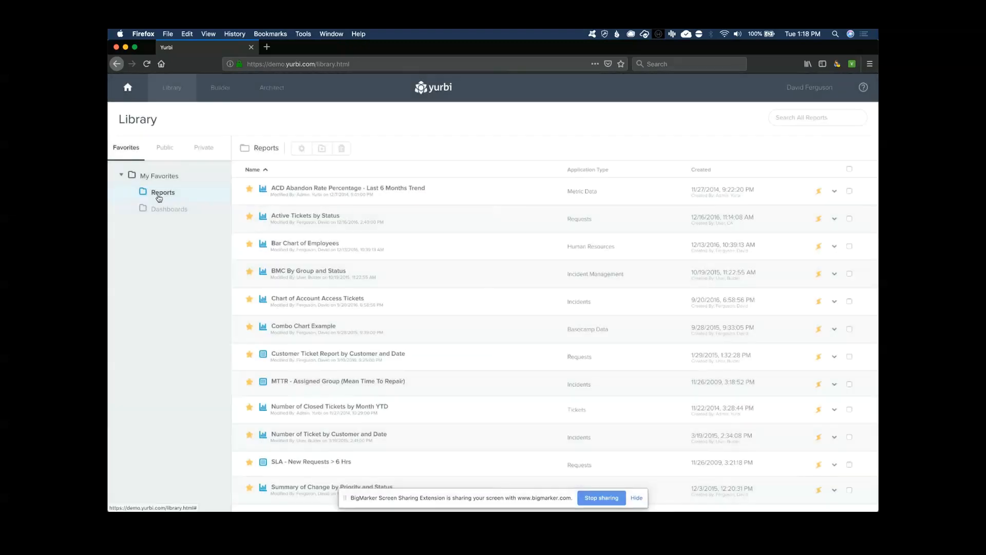
pyautogui.click(319, 191)
pyautogui.click(506, 195)
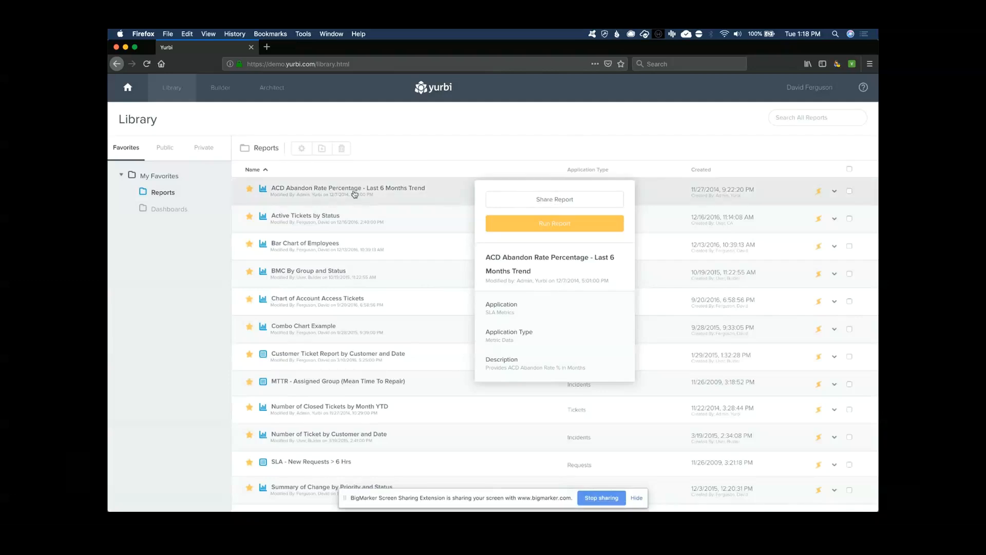
pyautogui.click(318, 217)
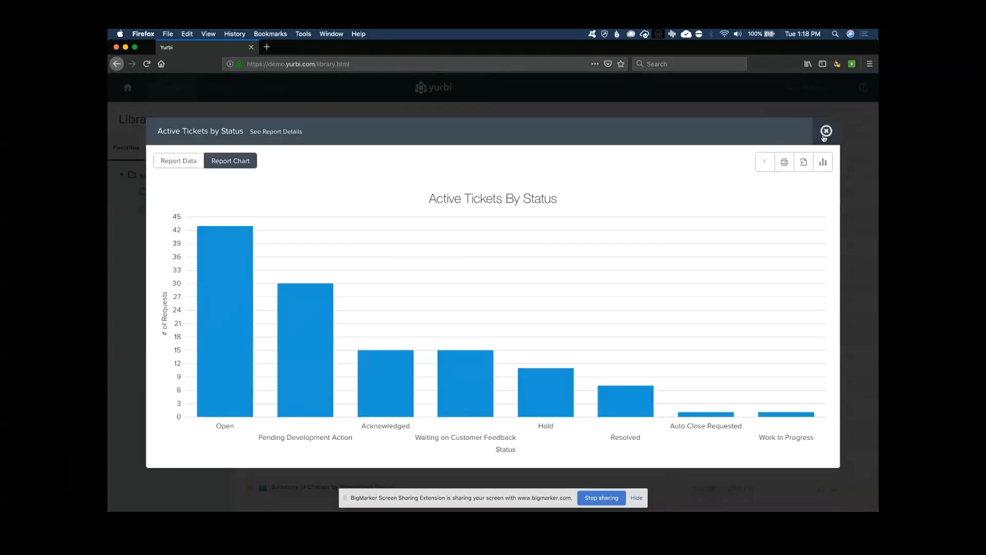
pyautogui.click(826, 131)
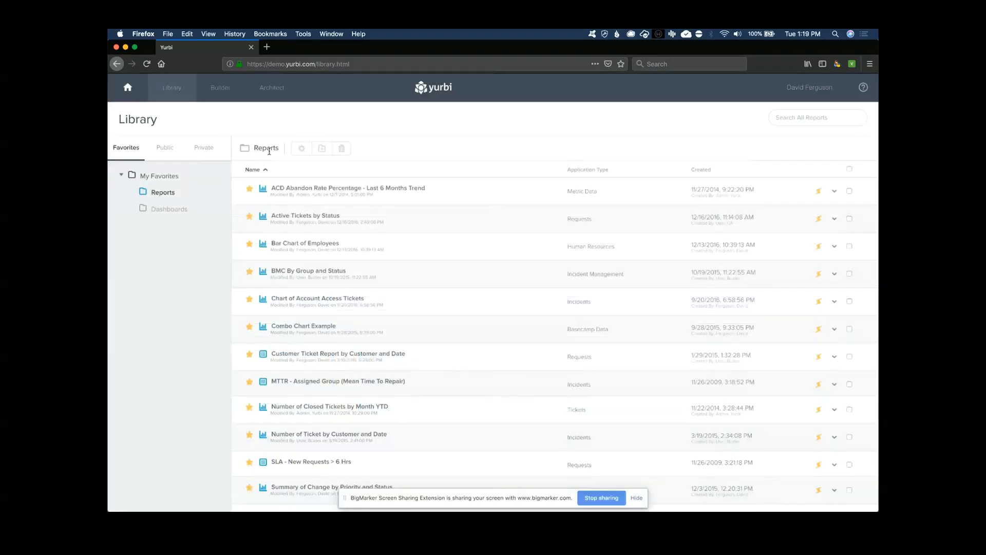
# Open the public Customer Service Reports folder, then go to the report Builder
pyautogui.click(165, 148)
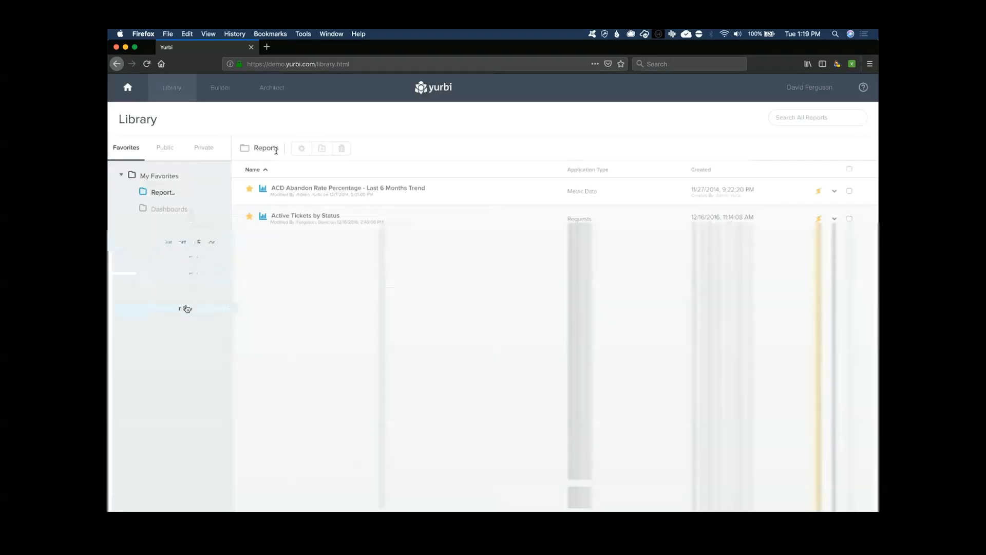
pyautogui.click(186, 307)
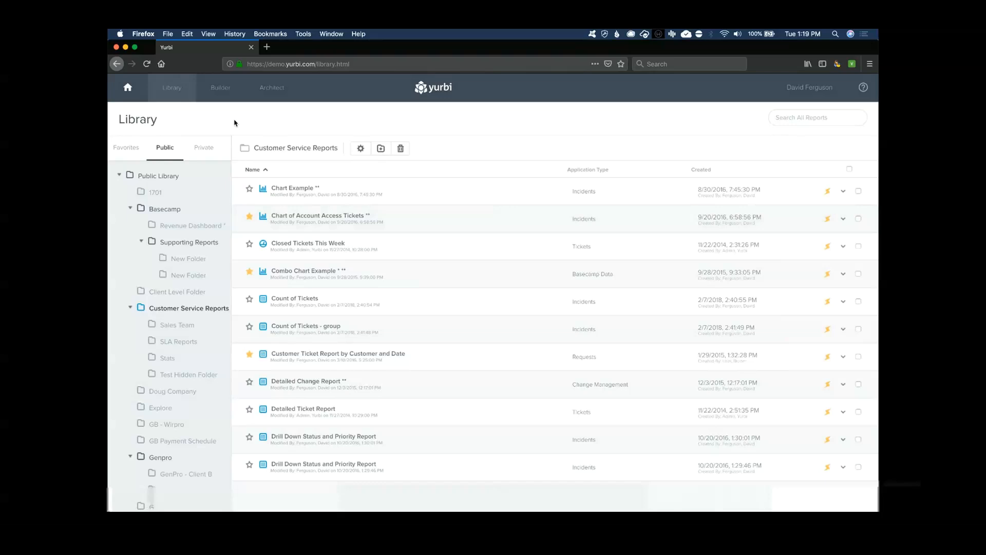
pyautogui.click(221, 88)
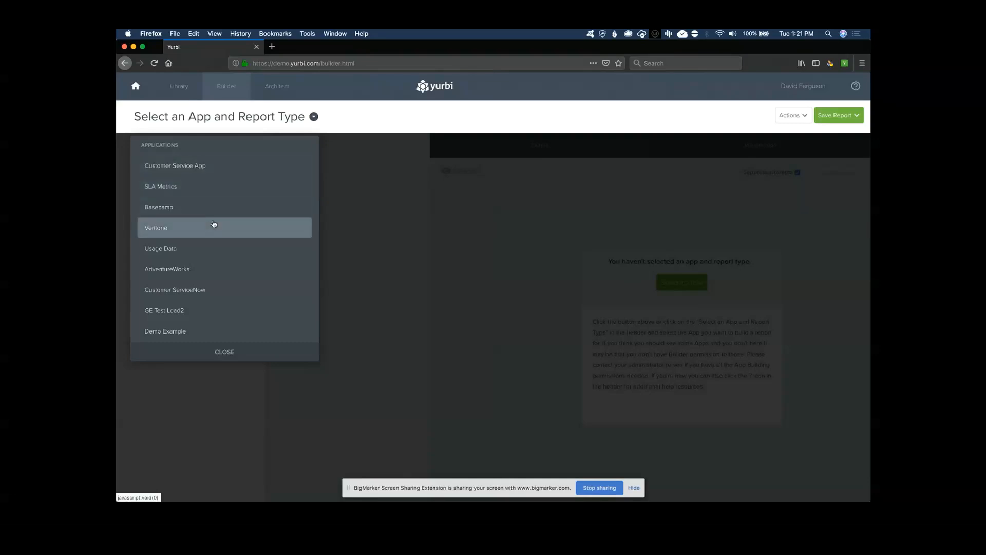
# Base the new report on the Yurbi Sample (AWDB) application with the Human Resources report type
pyautogui.scroll(-4, 214, 224)
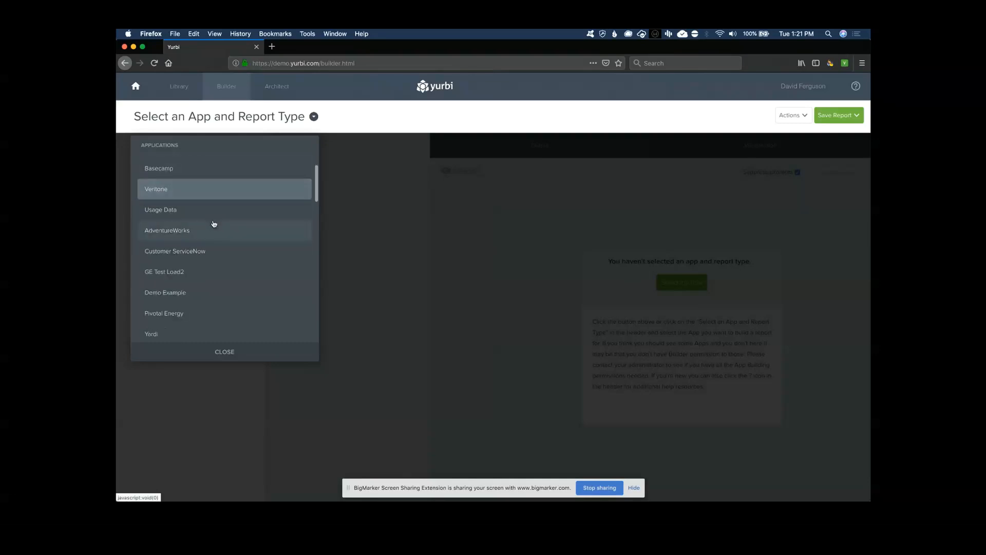
pyautogui.scroll(-10, 199, 302)
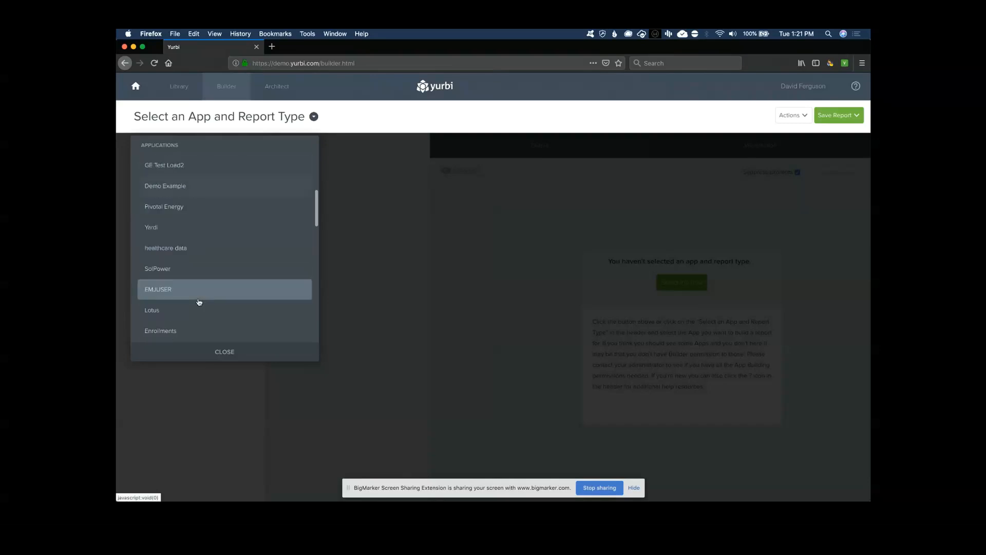
pyautogui.scroll(-6, 199, 302)
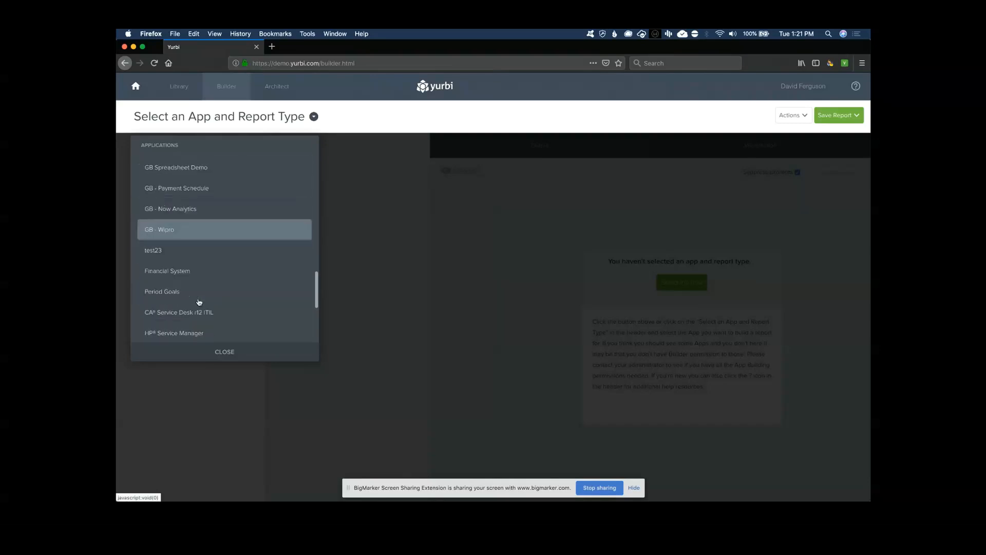
pyautogui.scroll(-1, 193, 262)
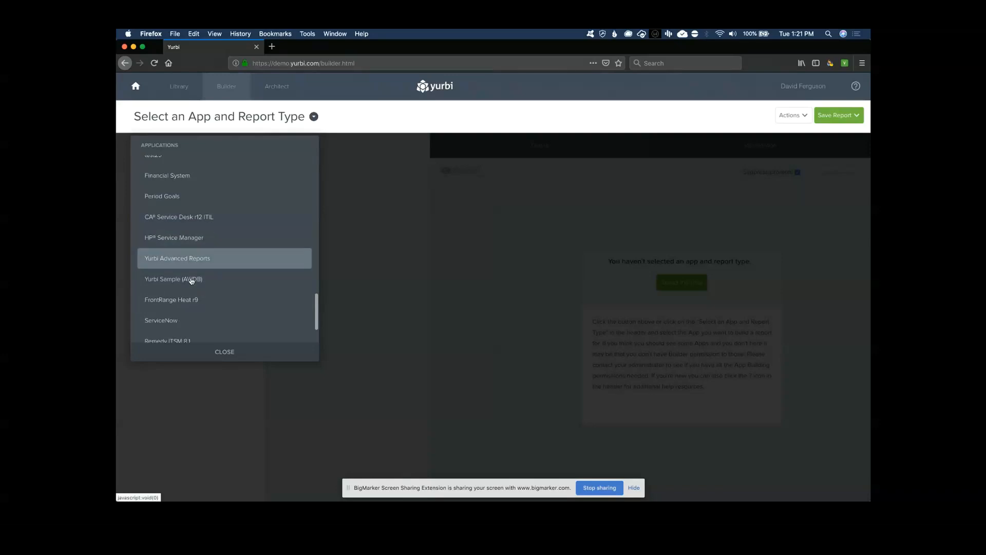
pyautogui.click(177, 279)
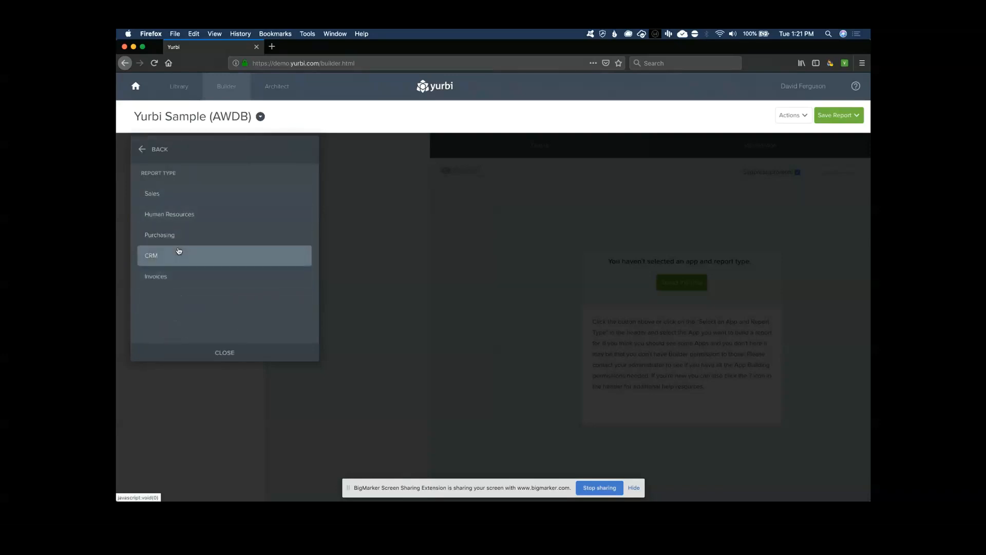
pyautogui.click(170, 216)
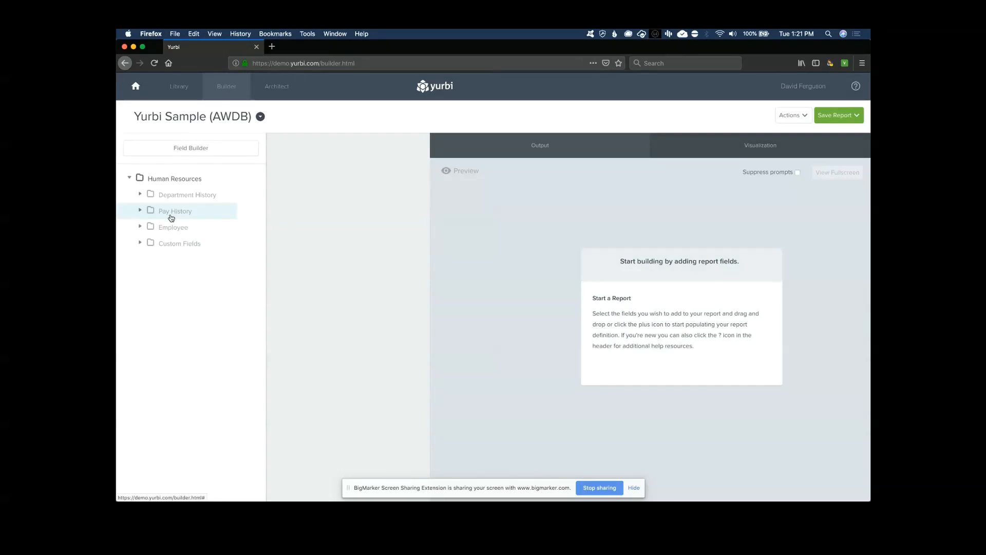
# Add First Name, Last Name, Group Name and Employee Age fields to the report
pyautogui.click(140, 227)
pyautogui.click(148, 260)
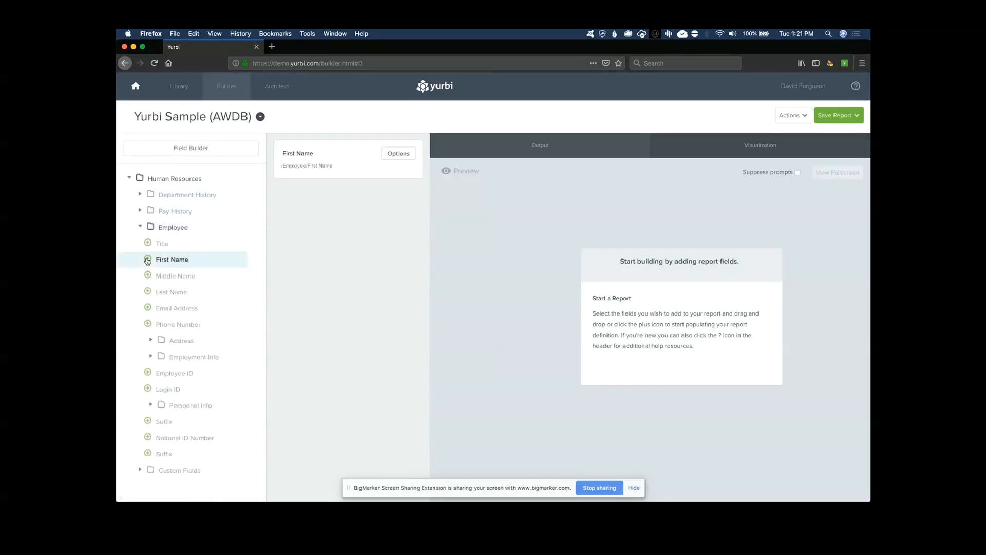
pyautogui.click(147, 292)
pyautogui.click(140, 195)
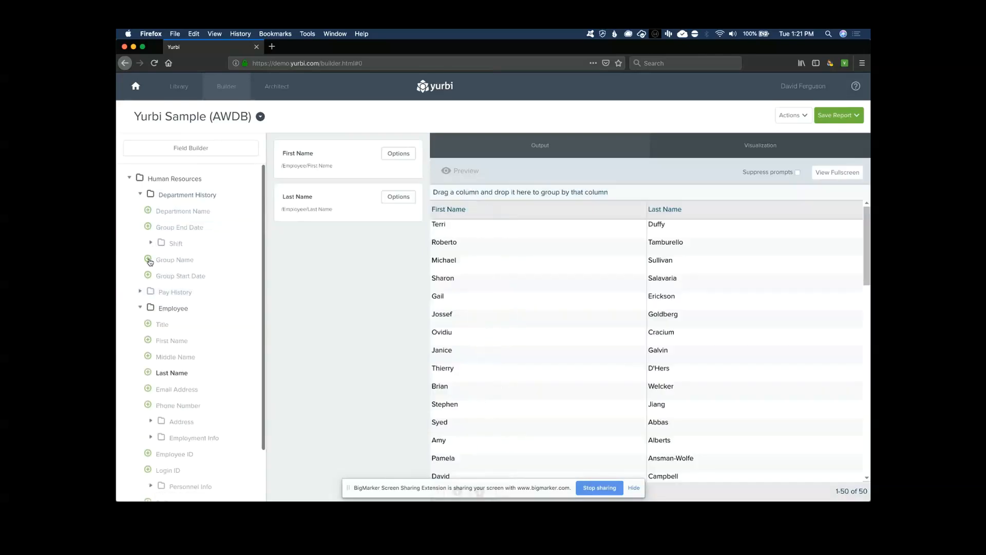
pyautogui.click(148, 260)
pyautogui.scroll(-3, 147, 360)
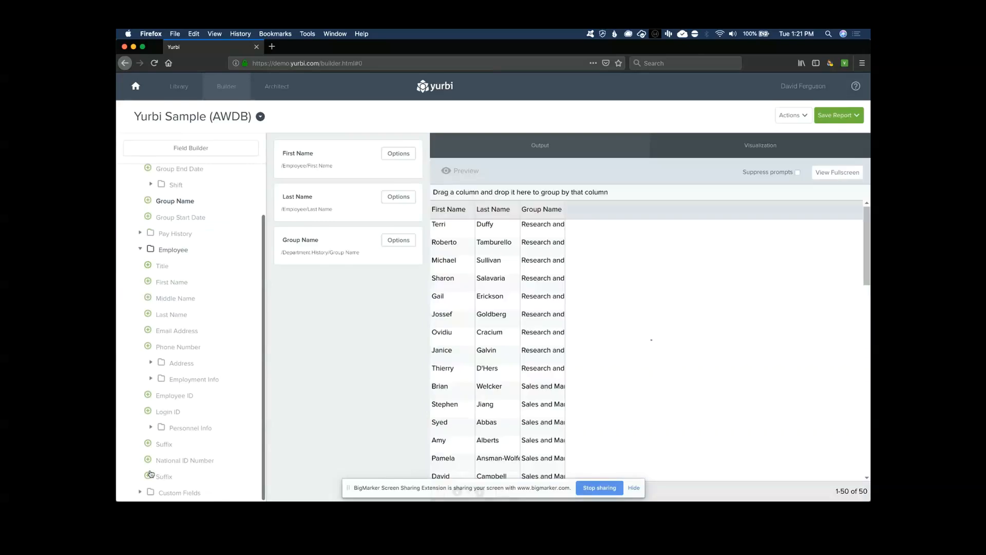
pyautogui.click(140, 491)
pyautogui.scroll(-5, 141, 493)
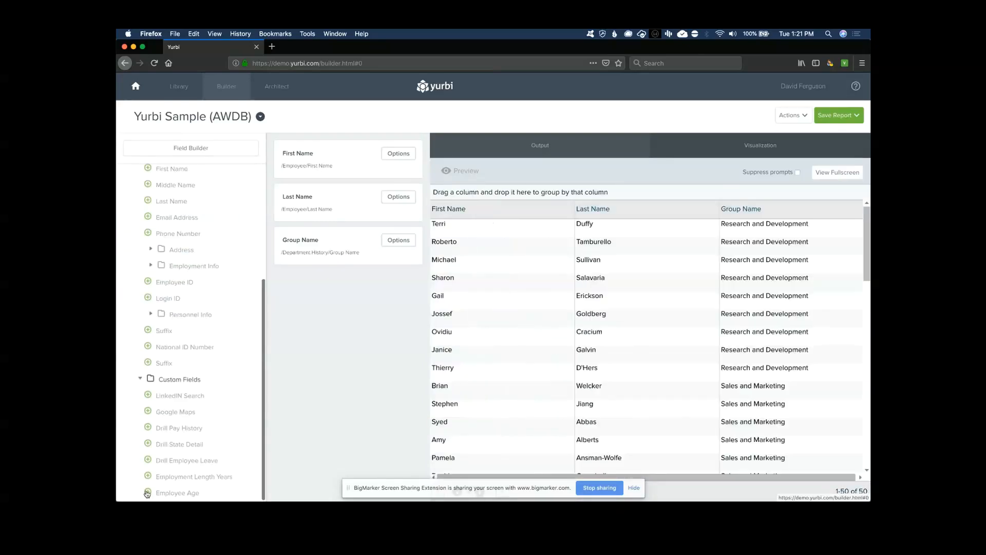
pyautogui.click(148, 493)
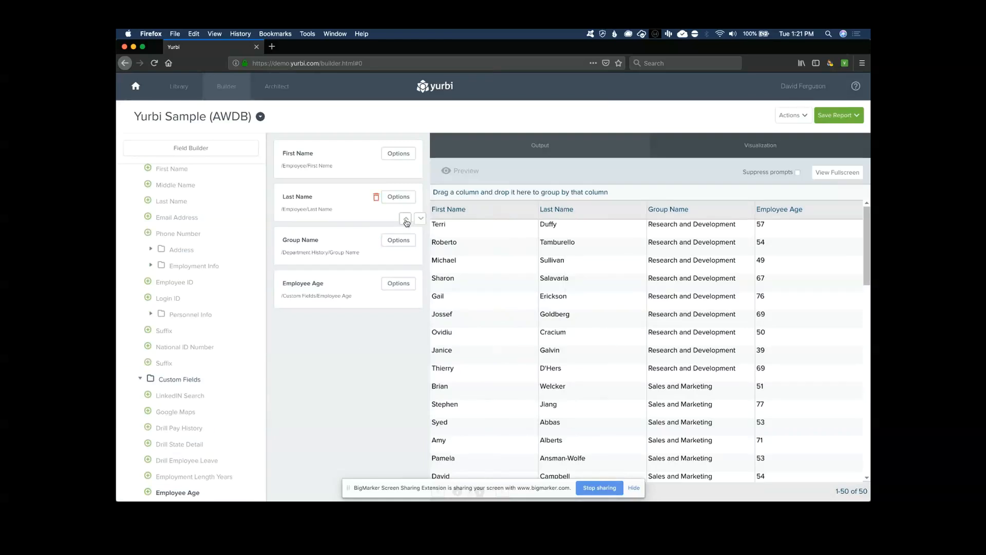
# Move Last Name ahead of First Name and bring up the Employee Age field options
pyautogui.click(405, 219)
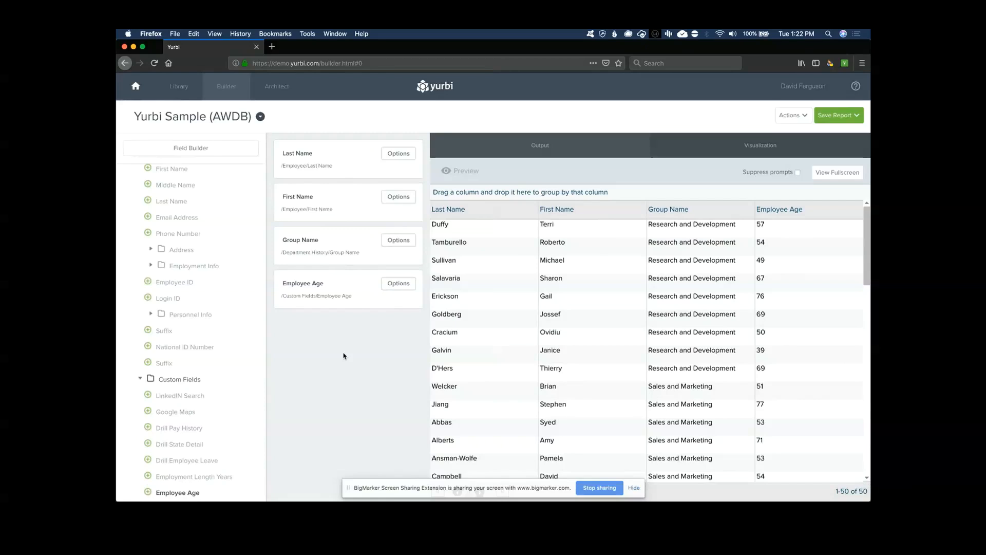
pyautogui.click(398, 284)
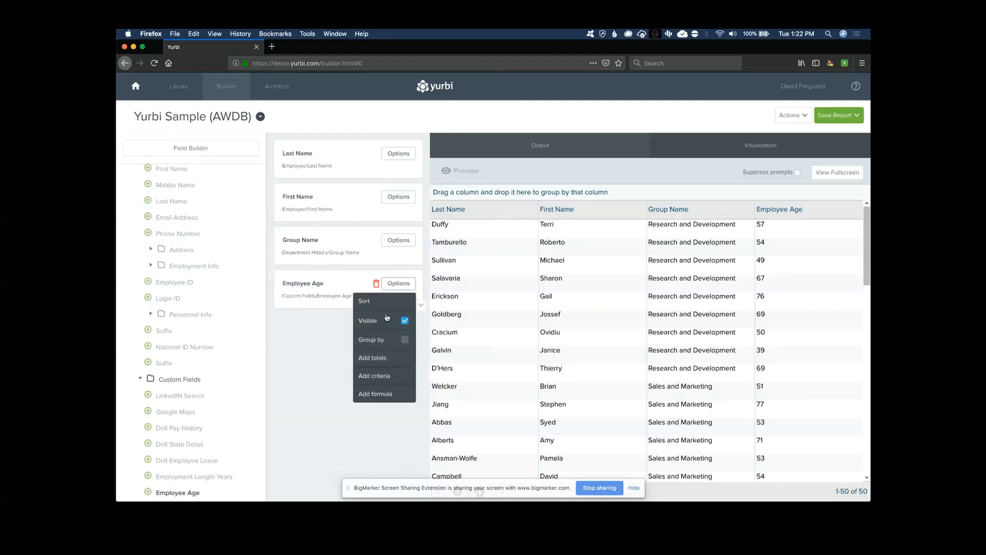
# Add an Employee Age criterion keeping only employees less than 50
pyautogui.click(377, 374)
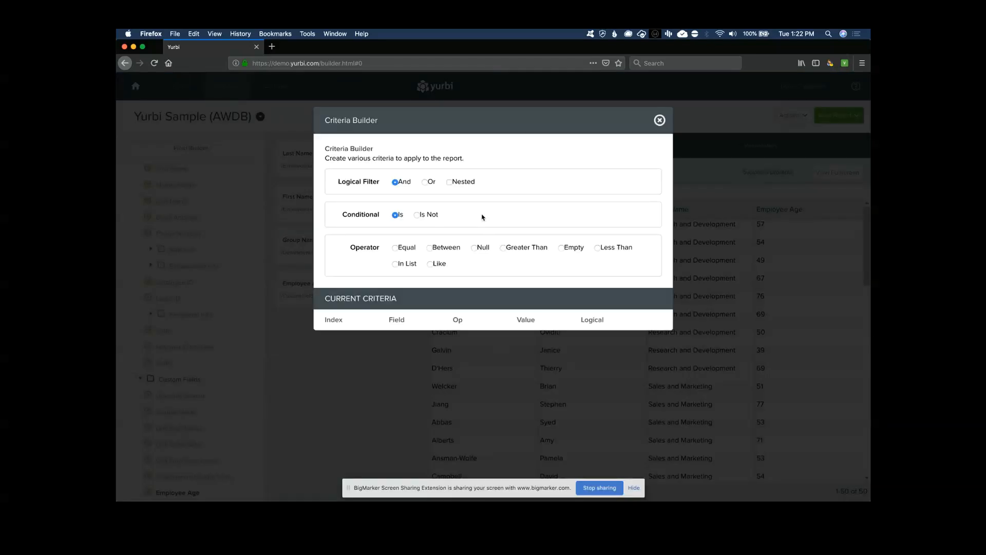
pyautogui.click(597, 248)
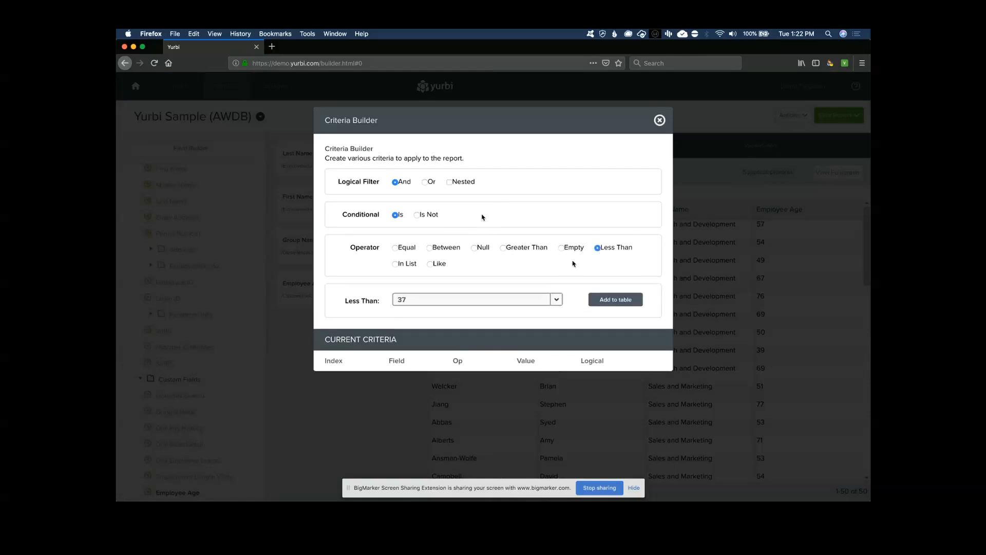
pyautogui.click(556, 299)
pyautogui.scroll(-2, 478, 347)
pyautogui.scroll(-2, 479, 349)
pyautogui.click(473, 360)
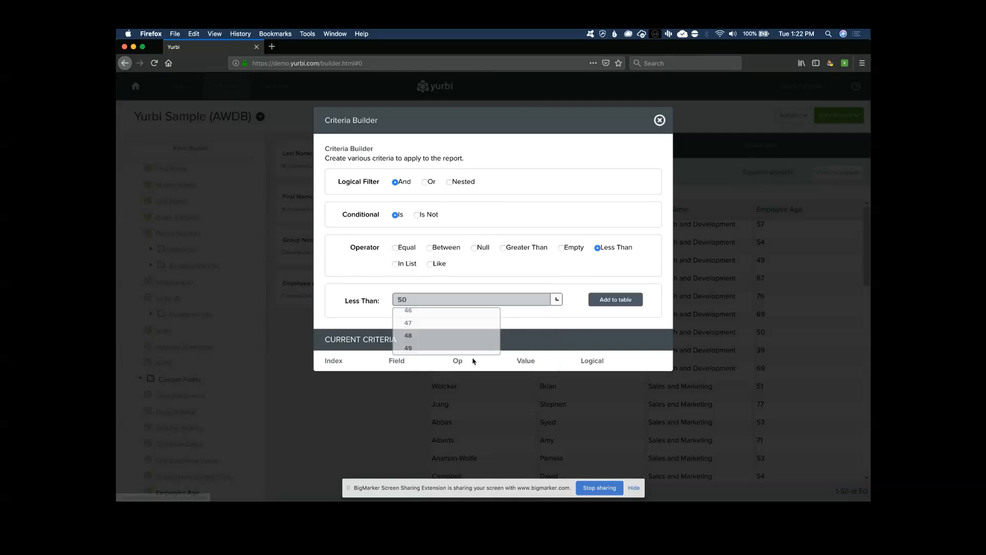
pyautogui.click(616, 300)
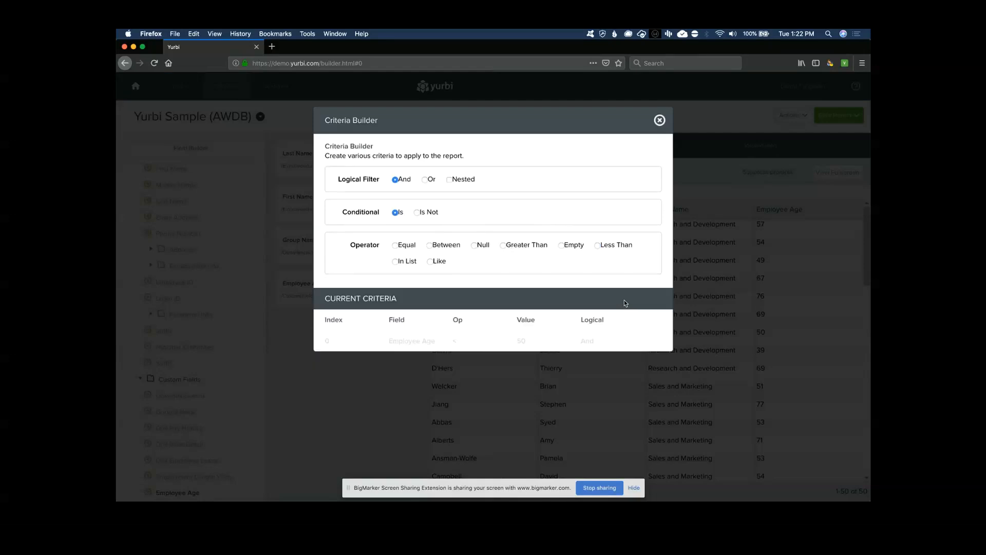
pyautogui.click(659, 120)
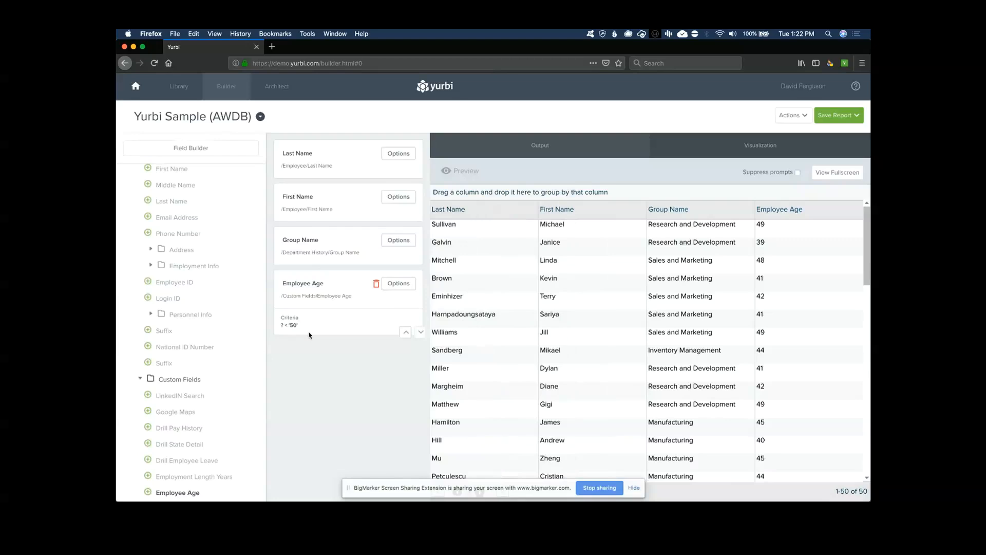
# Sort the preview by Group Name, then check the First Name field options
pyautogui.click(747, 211)
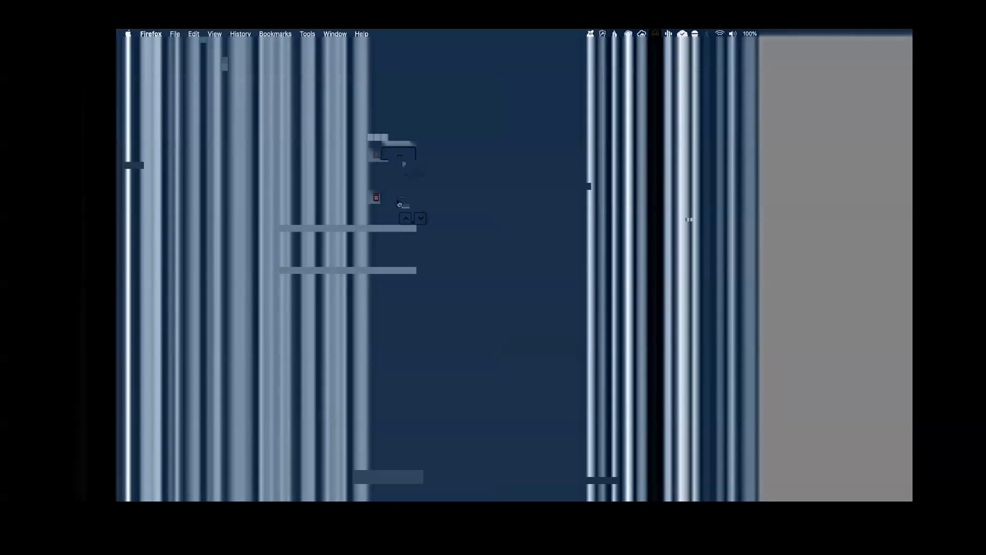
pyautogui.click(398, 197)
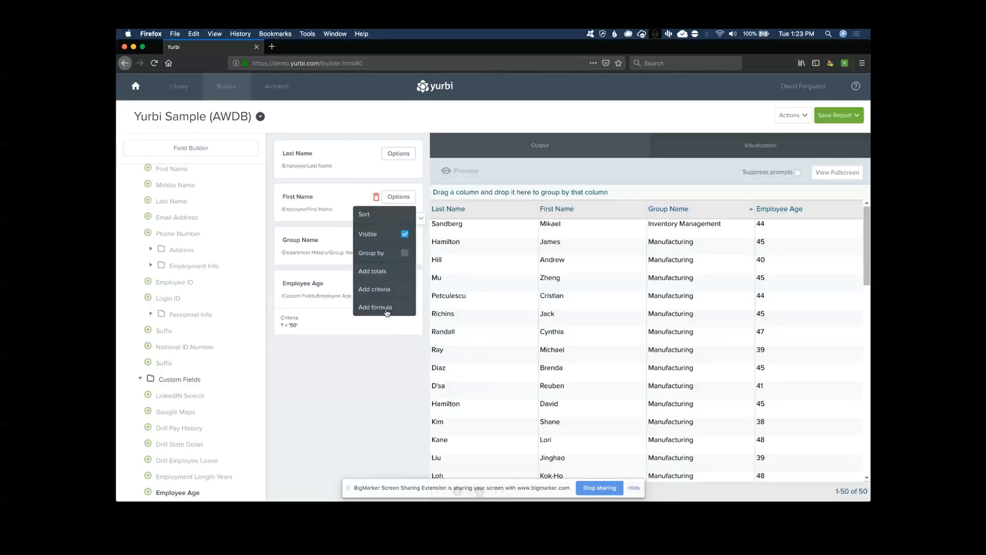
pyautogui.click(383, 308)
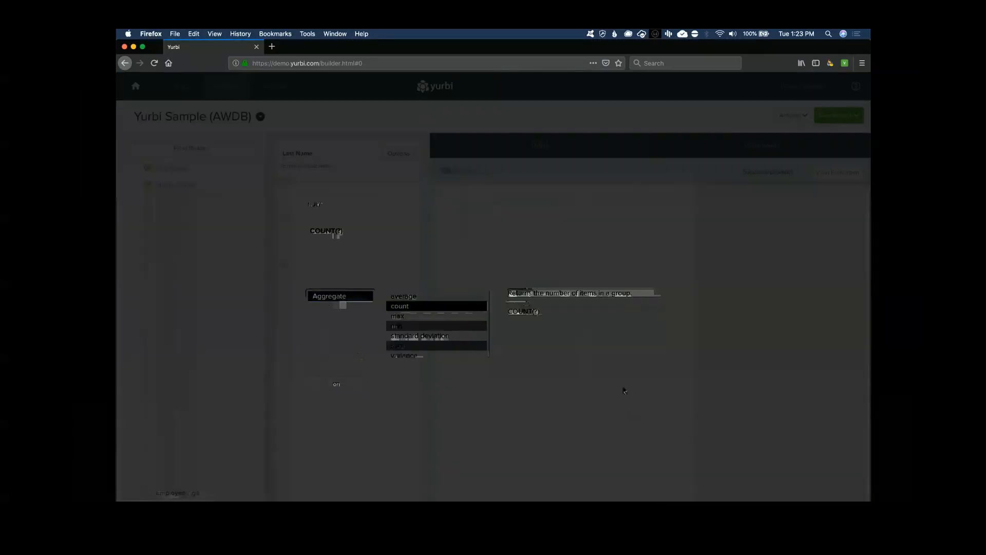
# Count First Name per group, remove Last Name, and retitle the column '# of Employees'
pyautogui.click(653, 414)
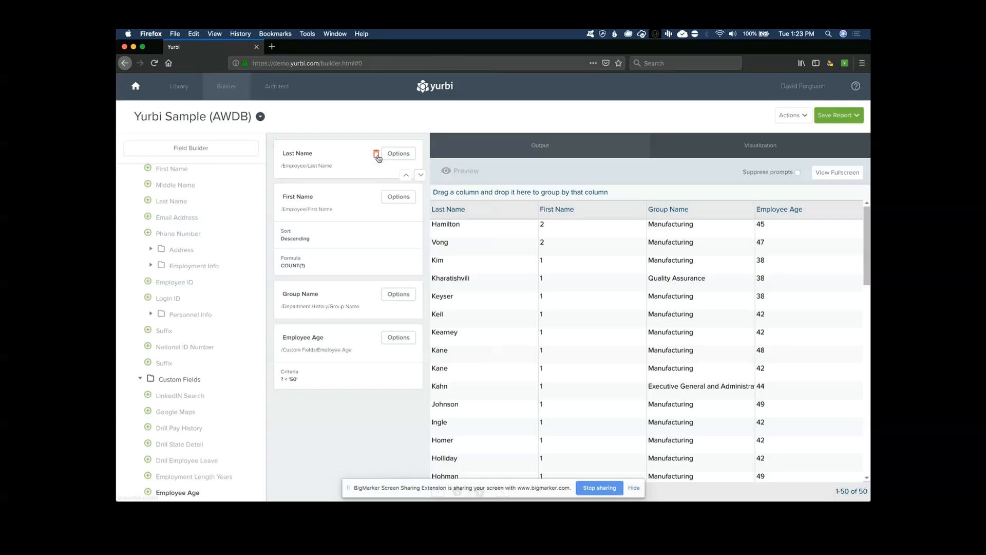
pyautogui.click(376, 154)
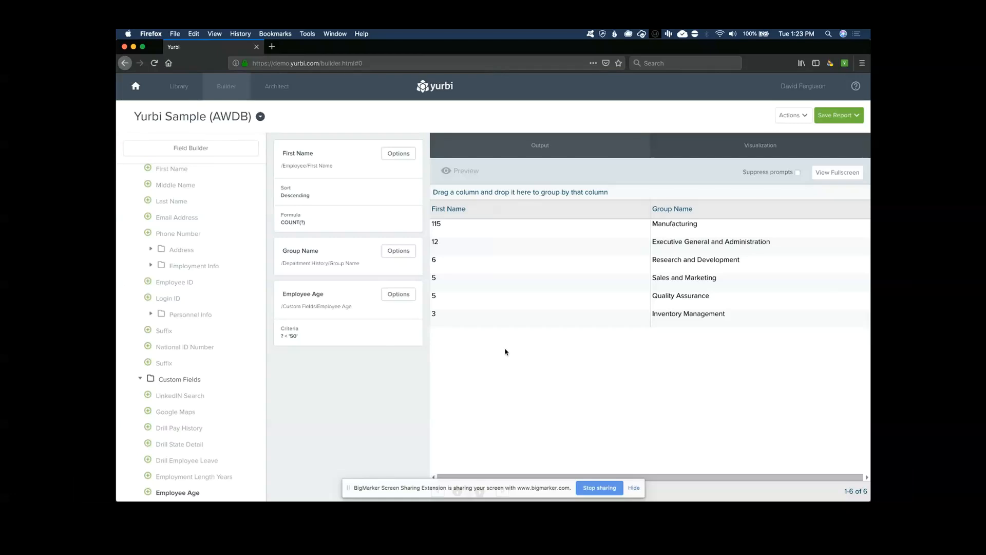
pyautogui.doubleClick(307, 154)
pyautogui.press('super+a')
pyautogui.write('# of Em')
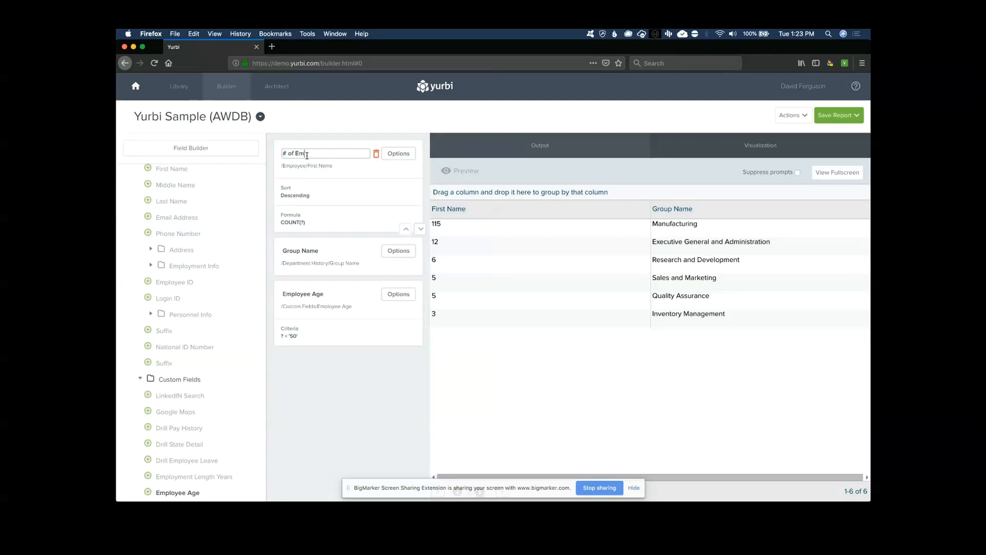
pyautogui.write('ployees')
pyautogui.click(327, 374)
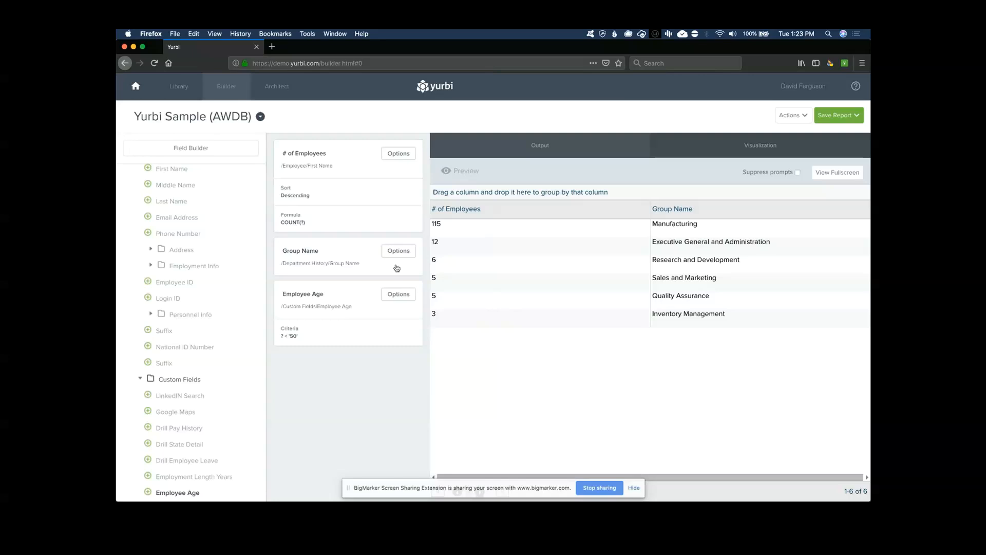
# Add a prompt-for-value criterion on Group Name and suppress prompts in the preview
pyautogui.click(400, 295)
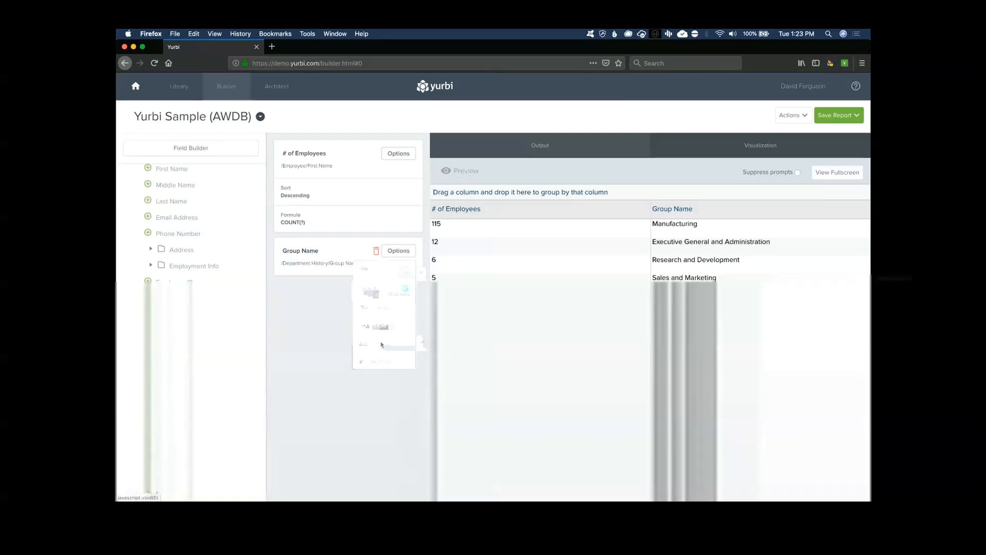
pyautogui.click(381, 345)
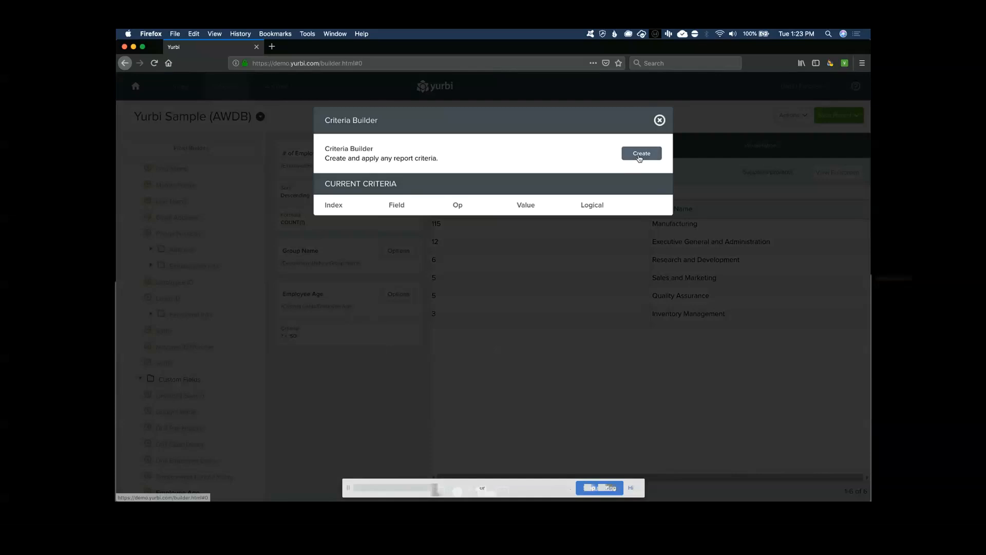
pyautogui.click(639, 154)
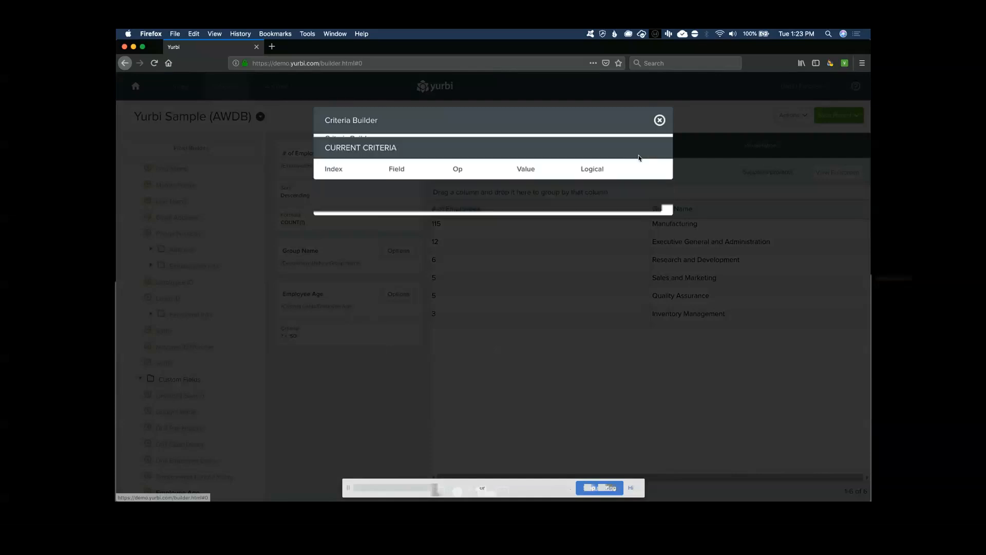
pyautogui.click(614, 302)
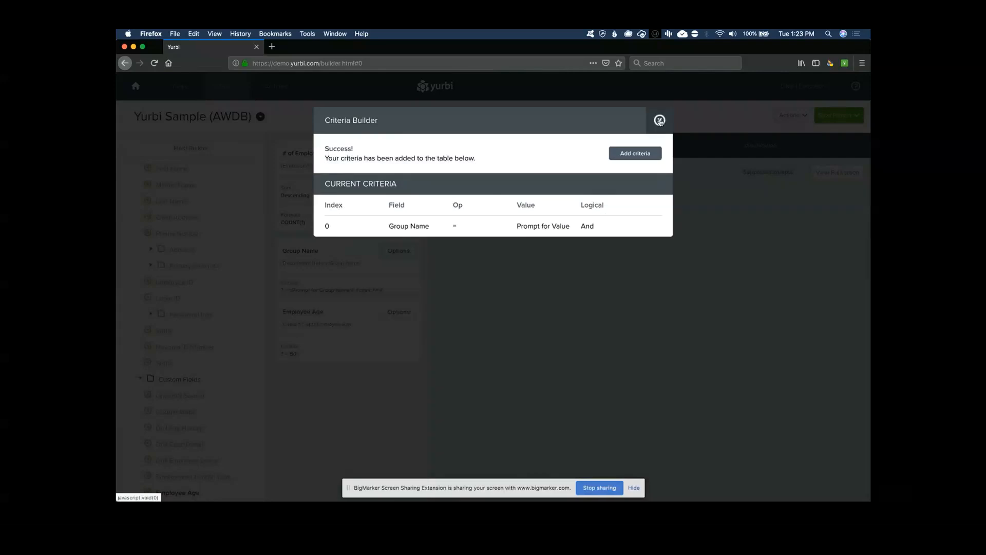
pyautogui.click(660, 120)
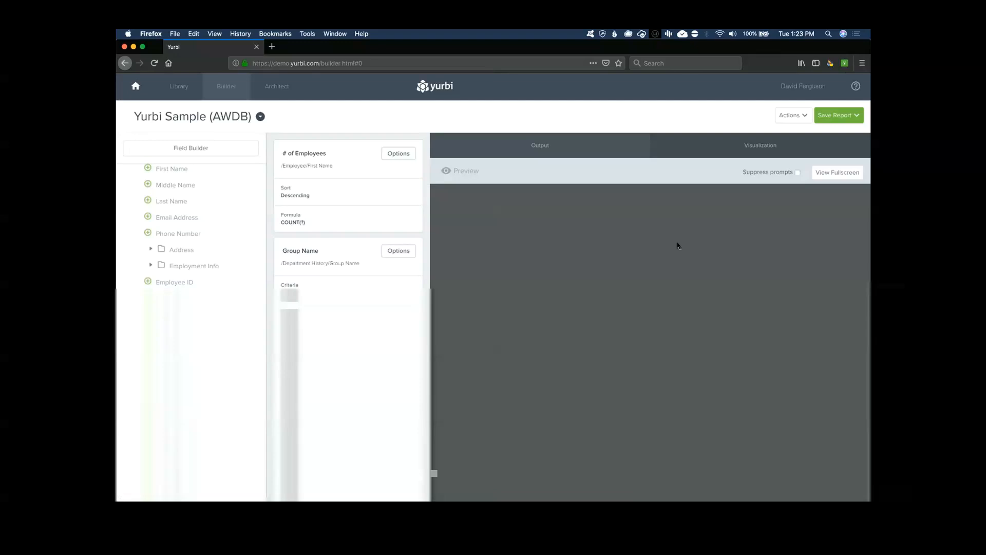
pyautogui.click(798, 173)
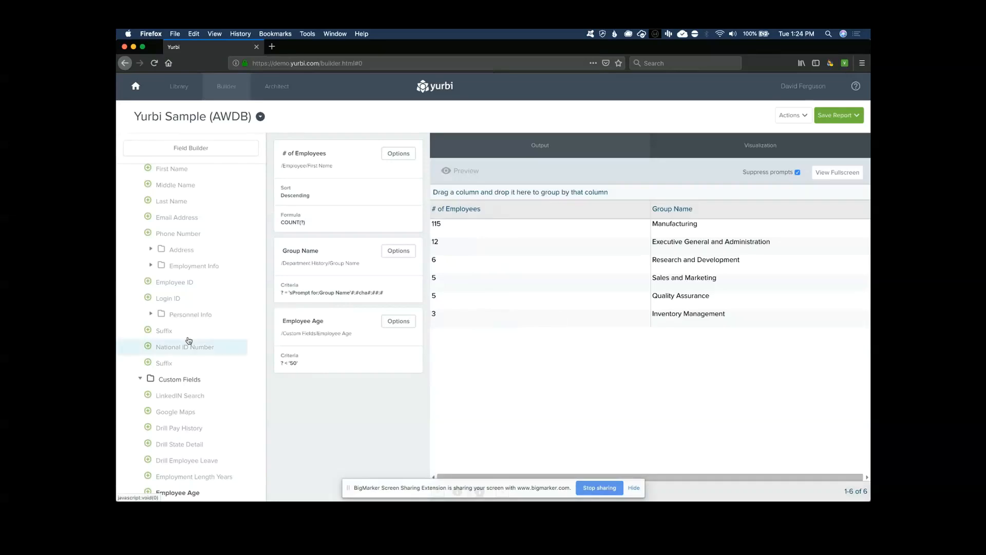
# Add Martial Status from Personnel Info, splitting each group's count into S and M rows
pyautogui.click(151, 314)
pyautogui.click(158, 331)
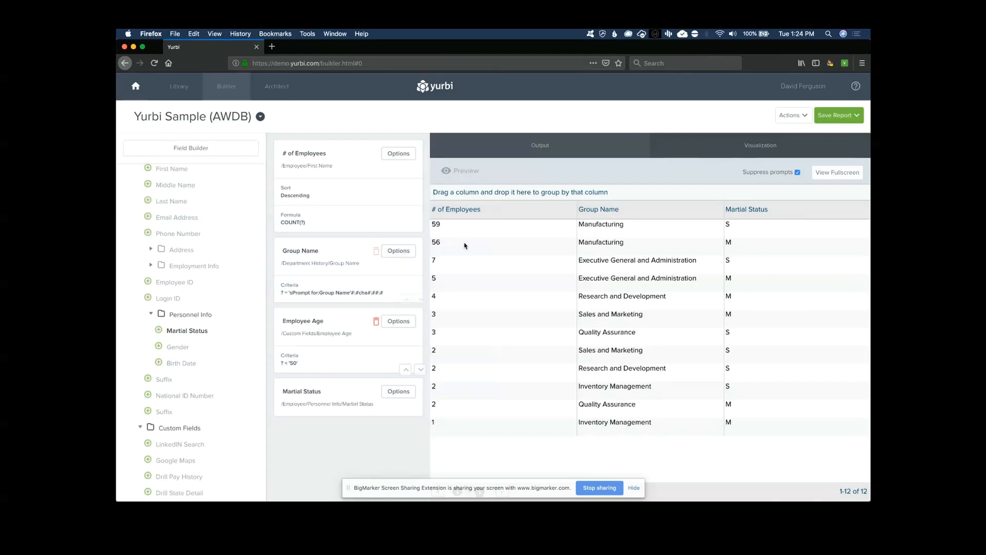
pyautogui.click(540, 149)
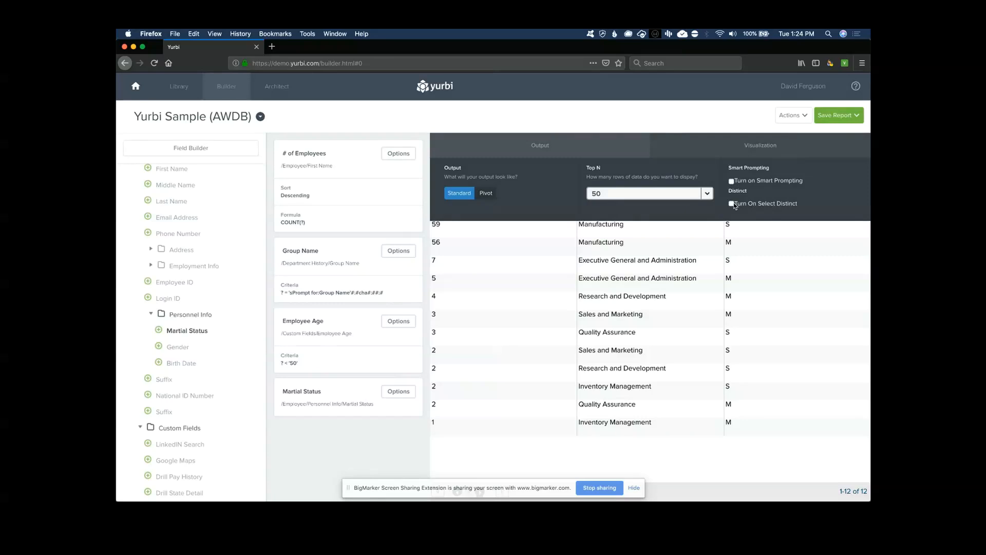
# Pivot the output with Group Name as rows and Martial Status S and M as columns
pyautogui.click(487, 194)
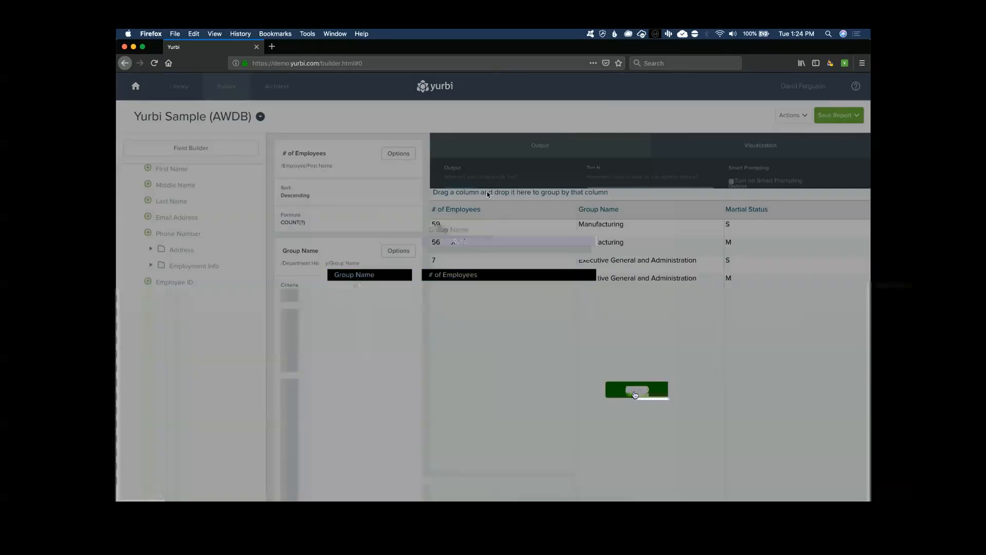
pyautogui.click(636, 392)
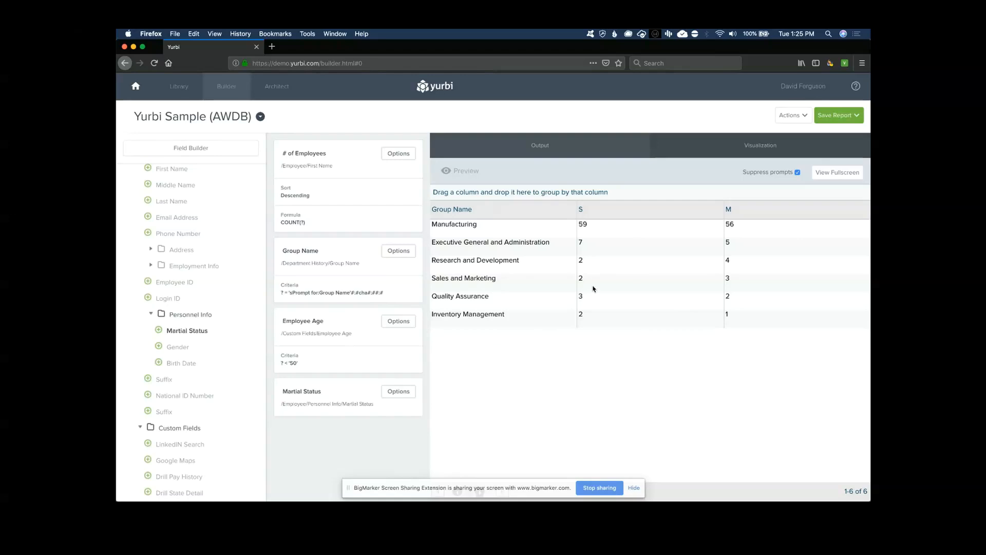
pyautogui.click(750, 147)
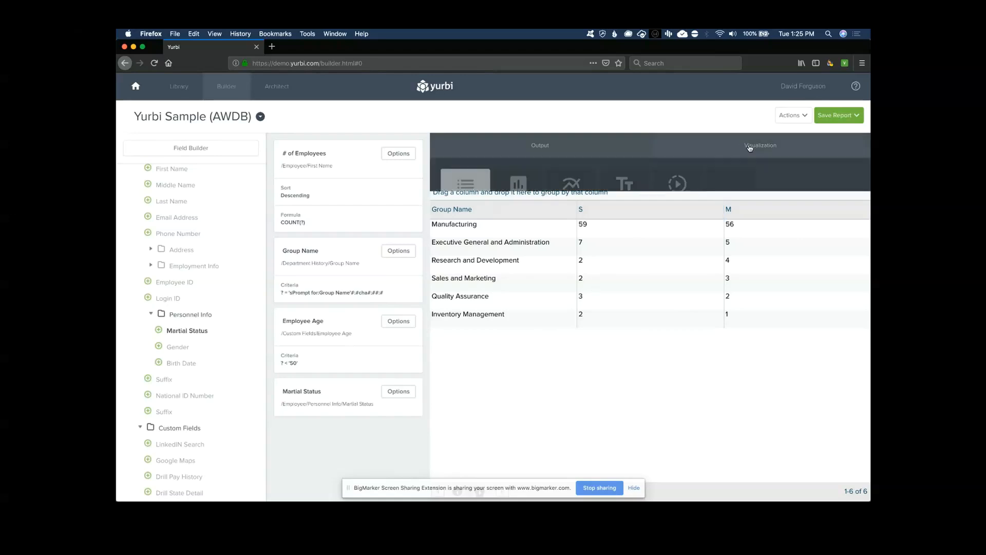
# Build a stacked bar chart of the S and M series with values shown on hover
pyautogui.click(518, 195)
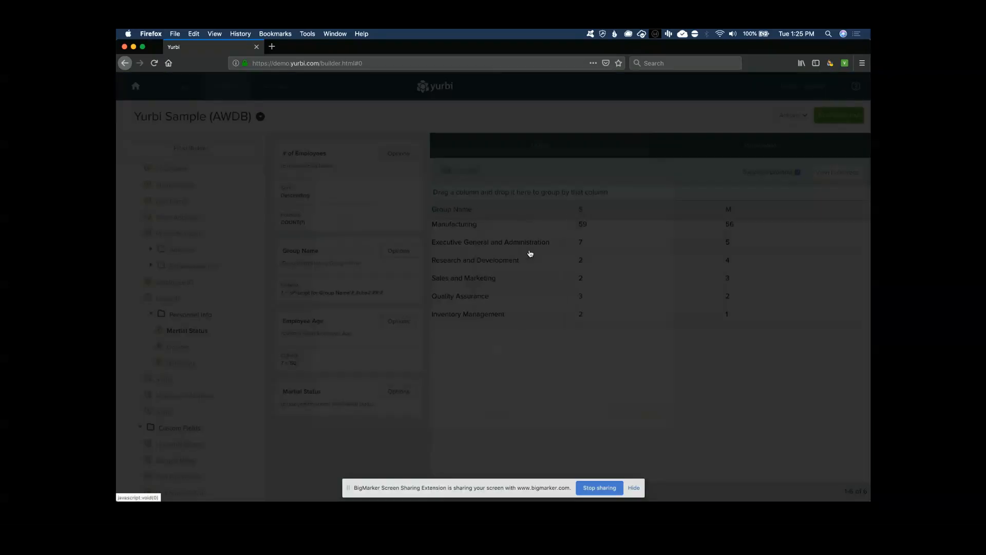
pyautogui.click(640, 411)
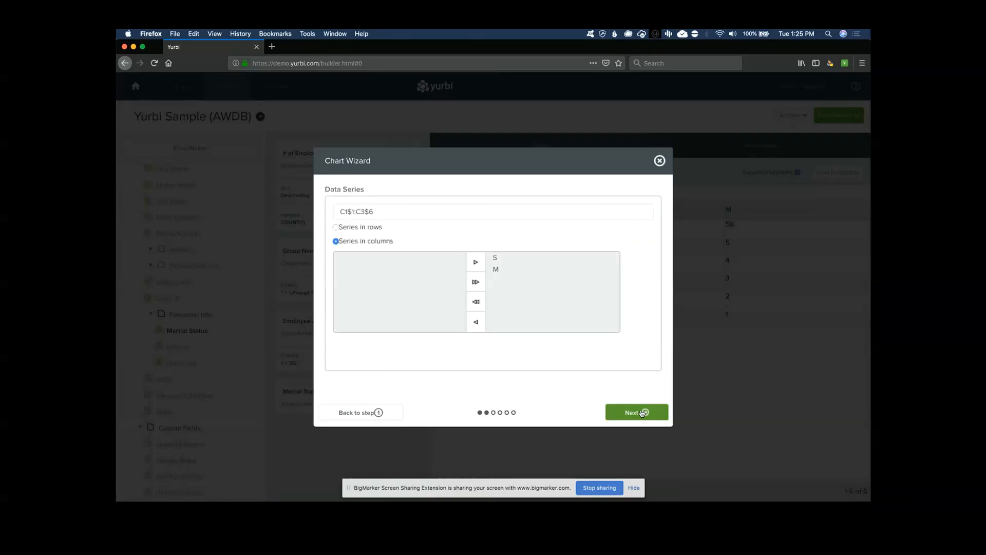
pyautogui.click(637, 412)
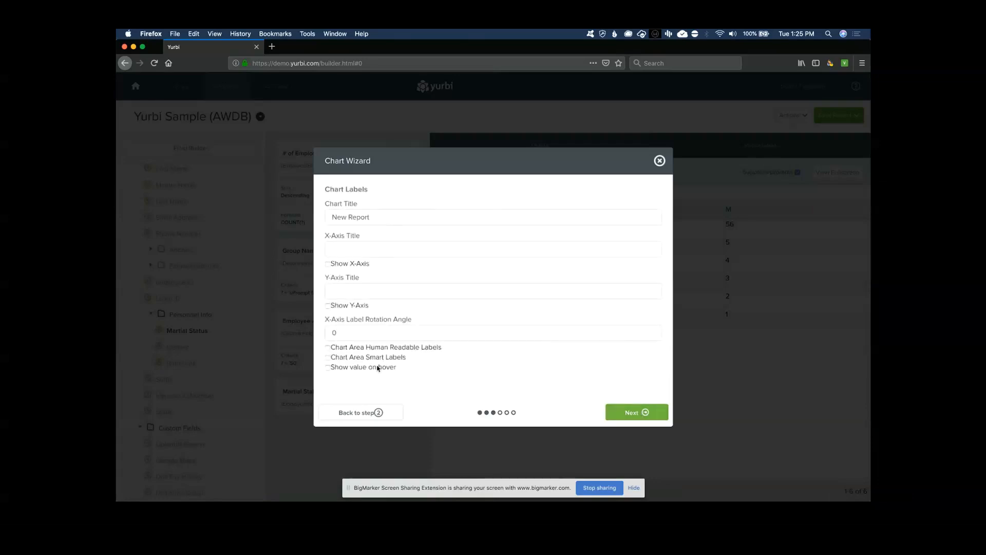
pyautogui.click(378, 368)
pyautogui.click(645, 411)
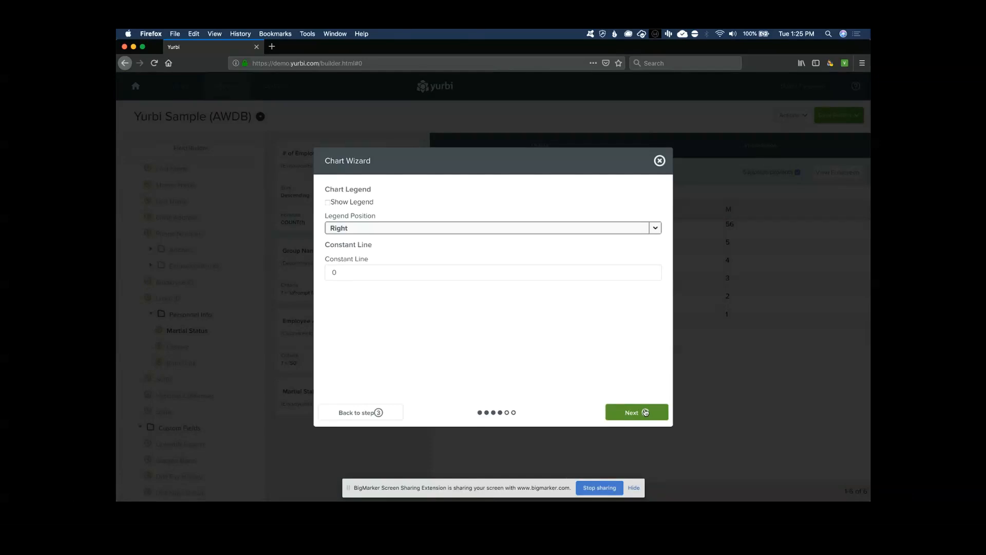
pyautogui.click(645, 412)
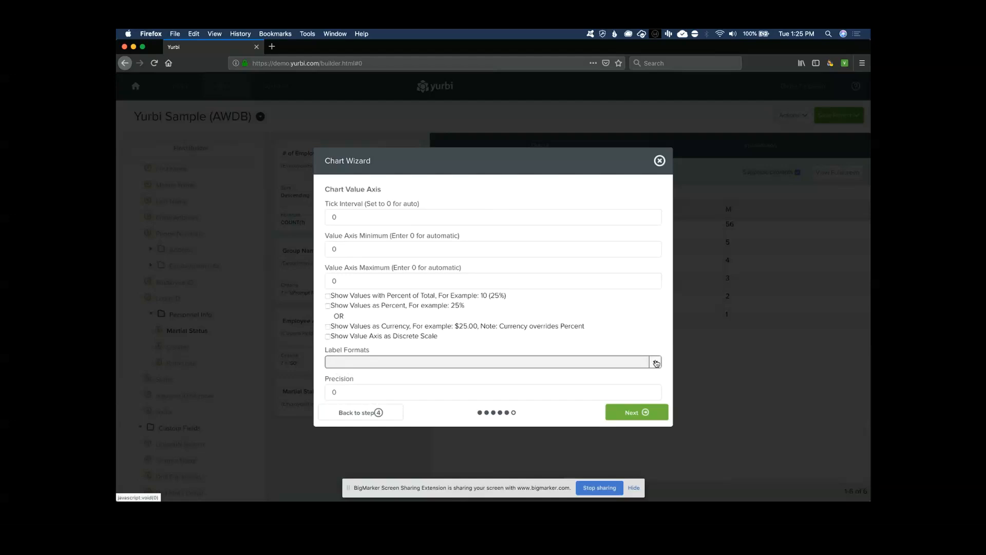
pyautogui.click(643, 411)
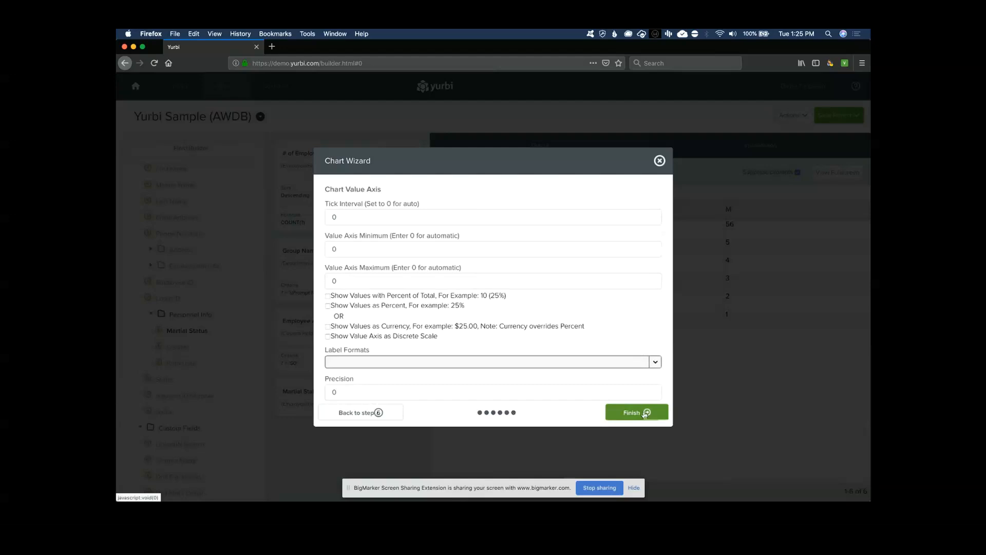
pyautogui.click(645, 412)
# Skip the Group Name prompt and apply the chart to the report
pyautogui.click(584, 274)
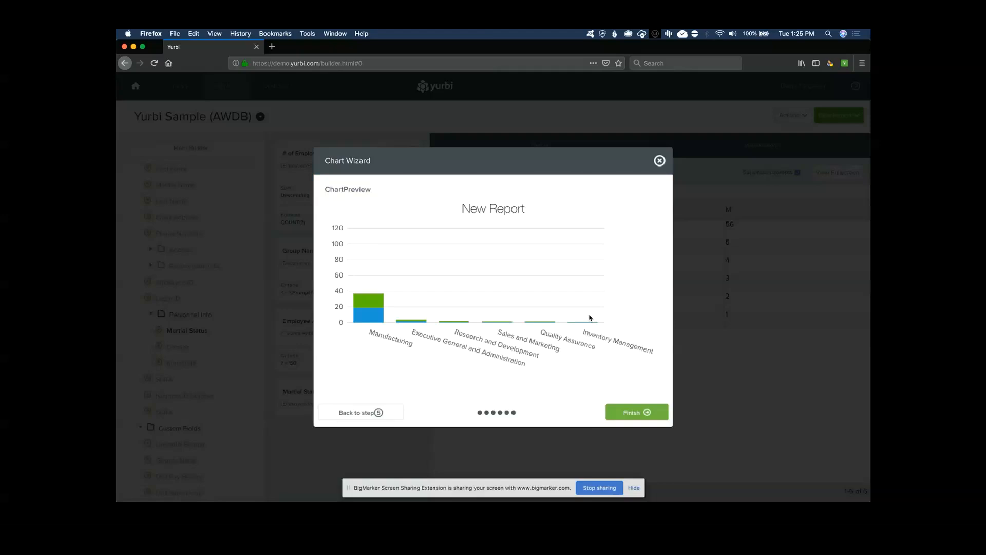
pyautogui.click(648, 413)
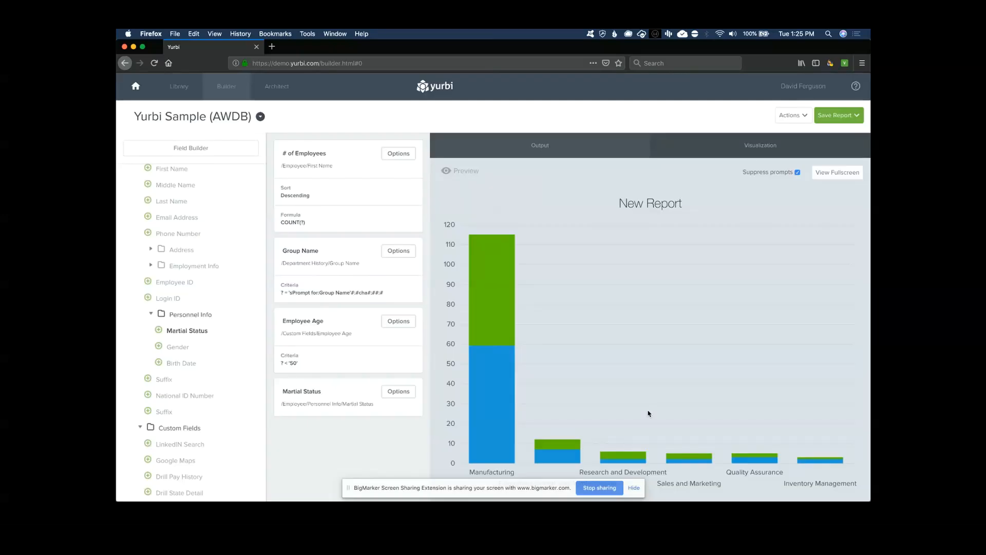
pyautogui.click(398, 323)
# Delete the 'Employee Age < 50' criterion so the chart counts employees of all ages
pyautogui.click(382, 414)
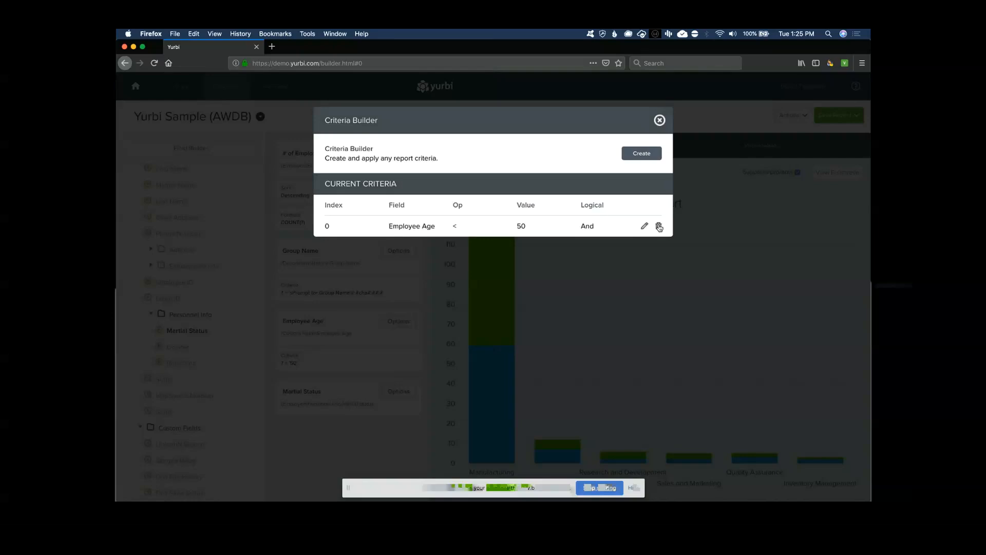
pyautogui.click(659, 226)
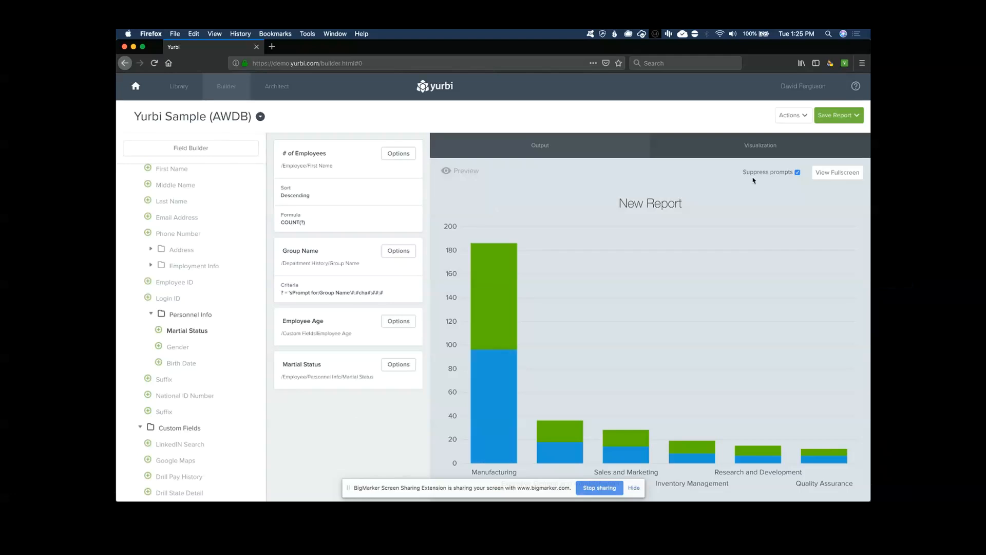
# Save the report with AllUsers permission into My Library under the Private folders
pyautogui.click(837, 120)
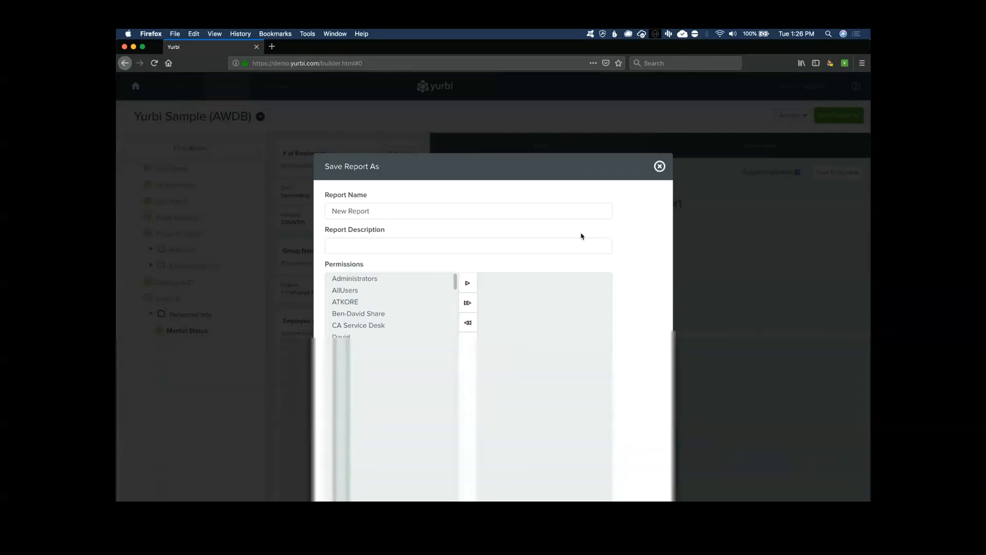
pyautogui.click(638, 405)
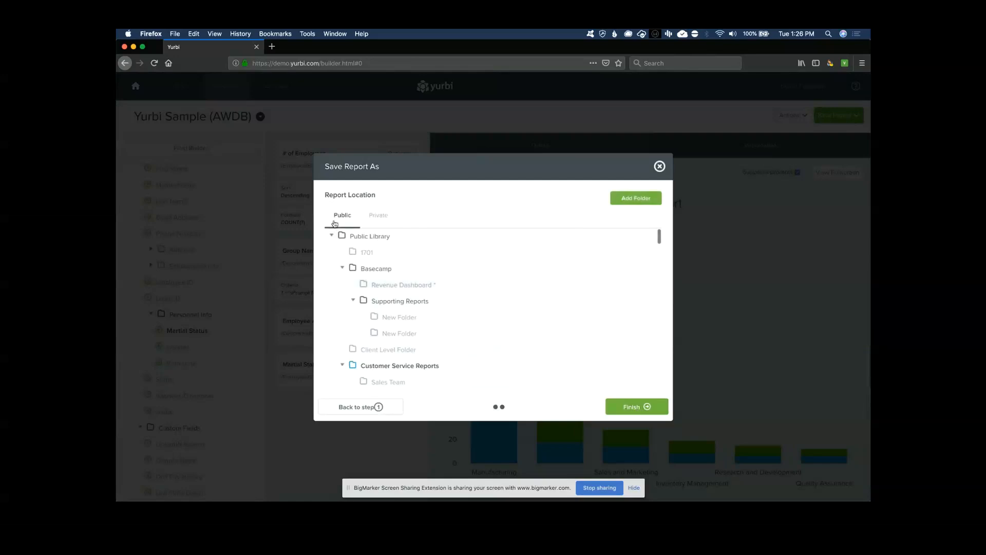
pyautogui.click(378, 221)
pyautogui.click(349, 225)
pyautogui.click(379, 220)
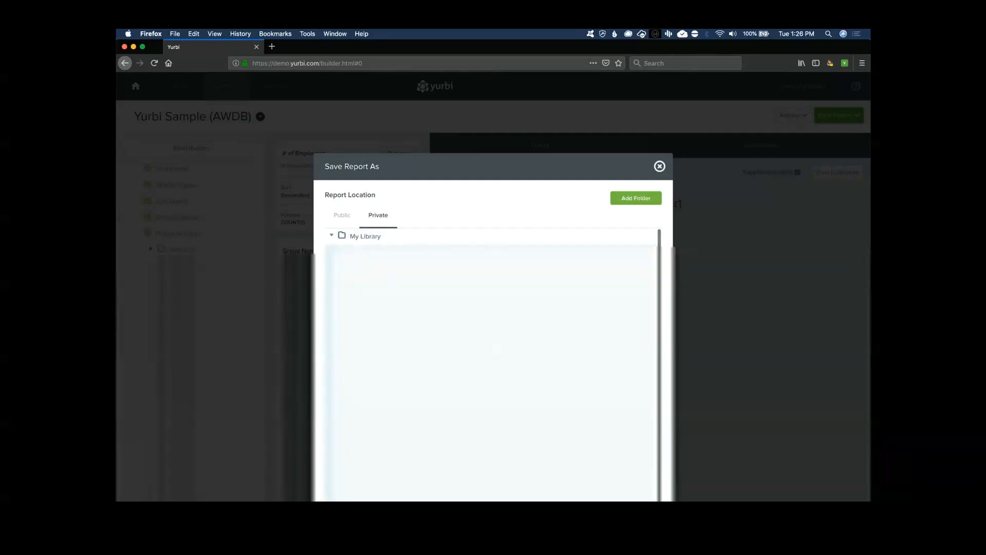
pyautogui.click(645, 407)
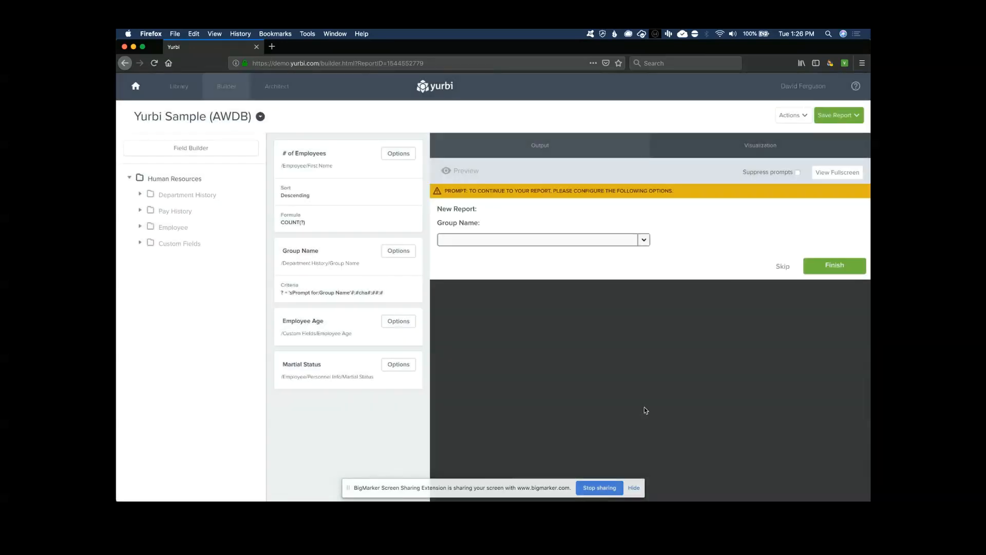
# Bring up the save dialog through Link Reports, then dismiss it without saving
pyautogui.click(841, 119)
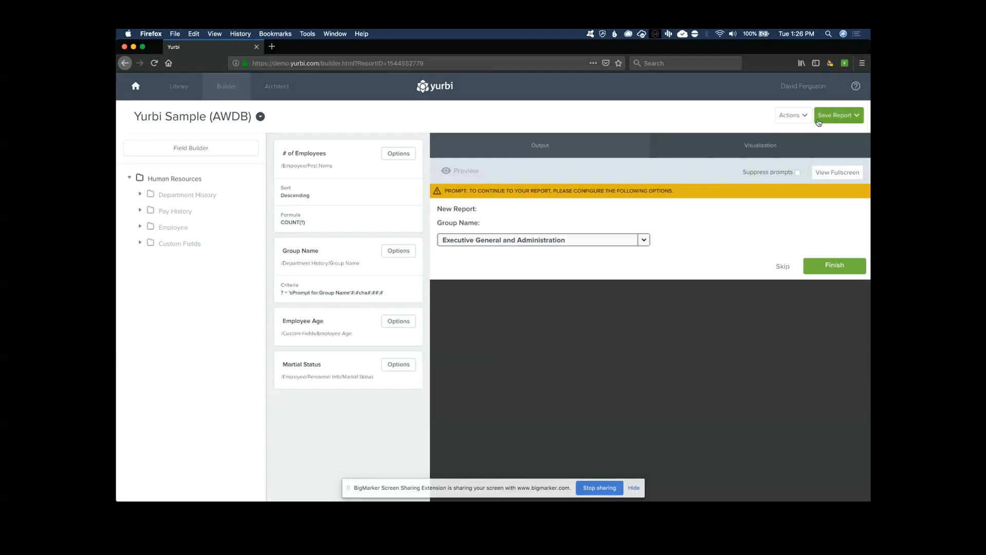
pyautogui.moveTo(803, 117)
pyautogui.click(800, 178)
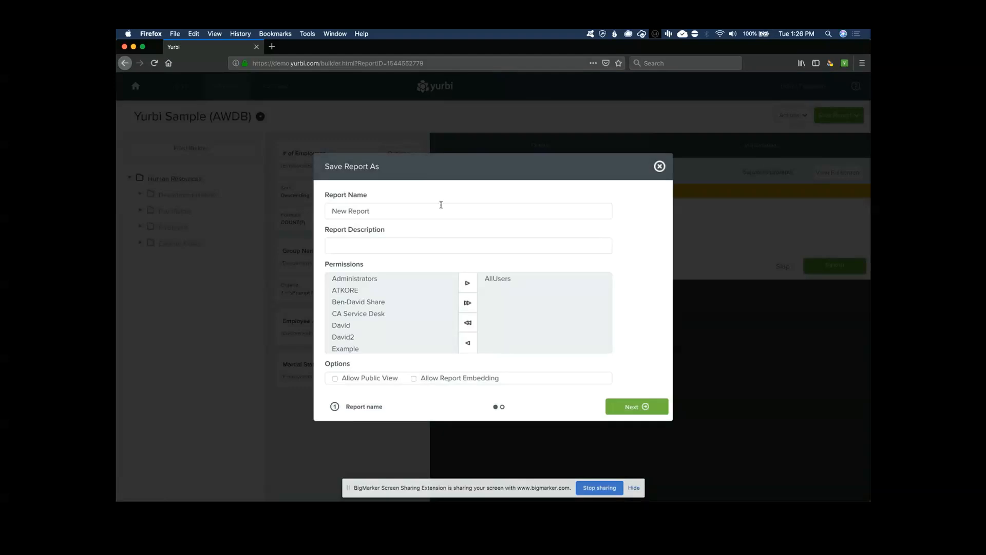
pyautogui.click(659, 166)
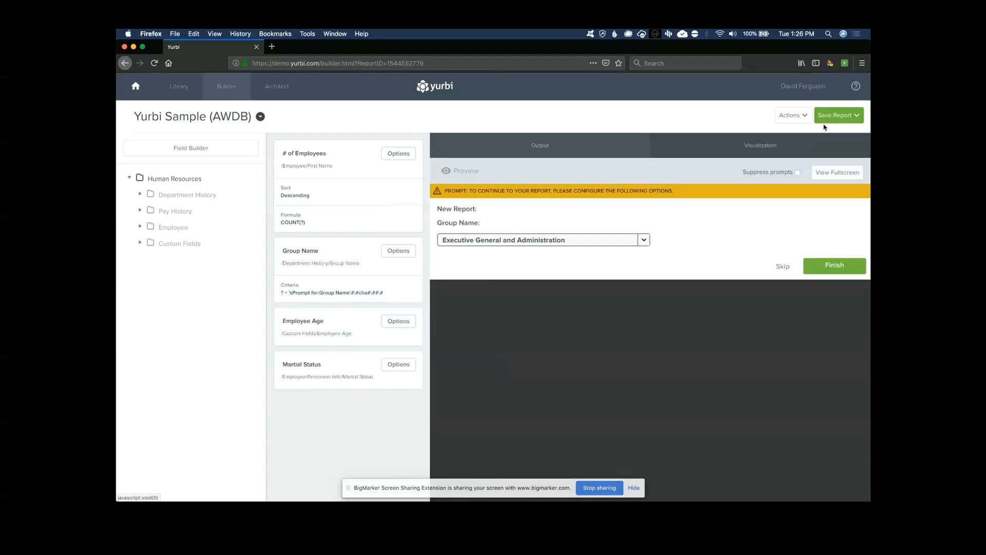
# Open Save Report > Save as, then close the dialog without saving a copy
pyautogui.click(837, 118)
pyautogui.click(830, 160)
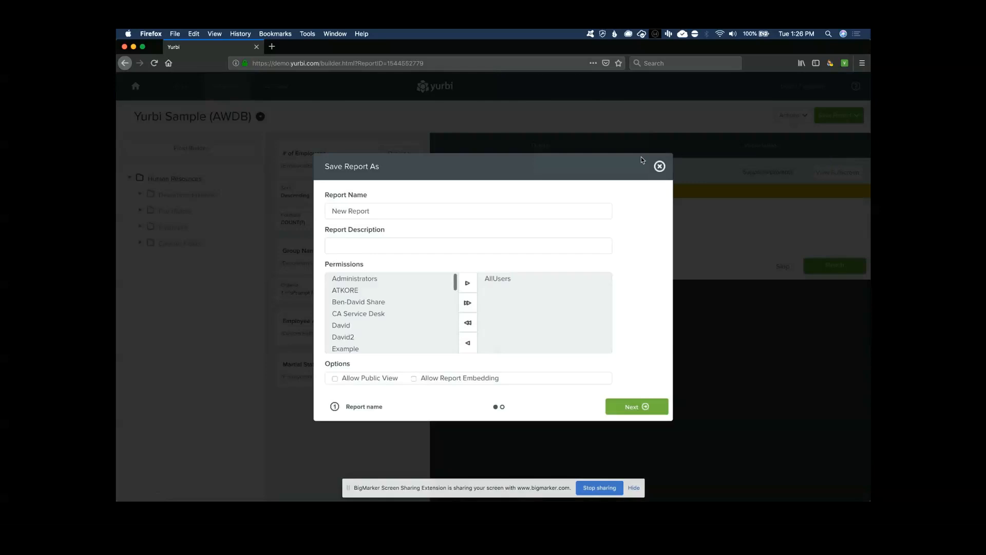
pyautogui.click(660, 166)
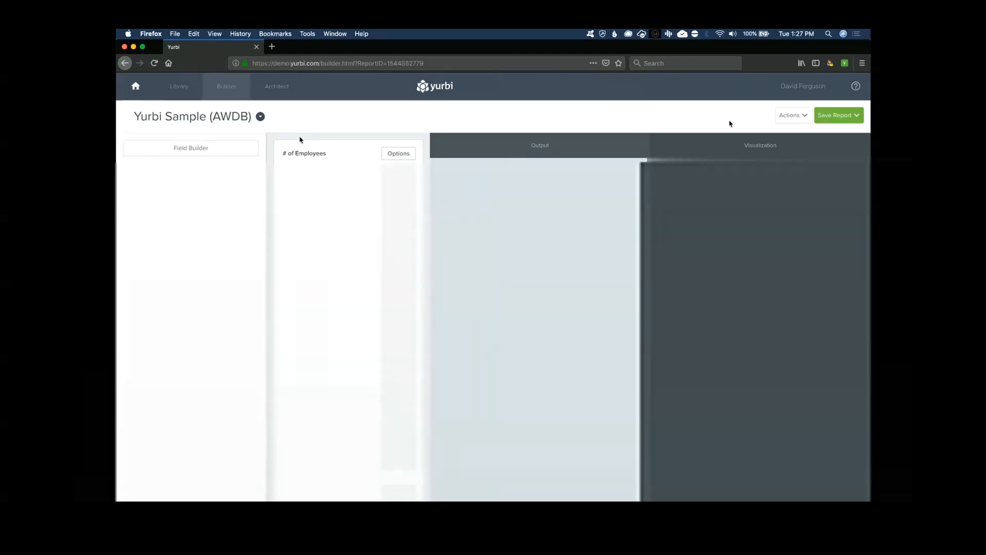
# Glance at the Actions menu, then switch to the Architect page
pyautogui.click(784, 116)
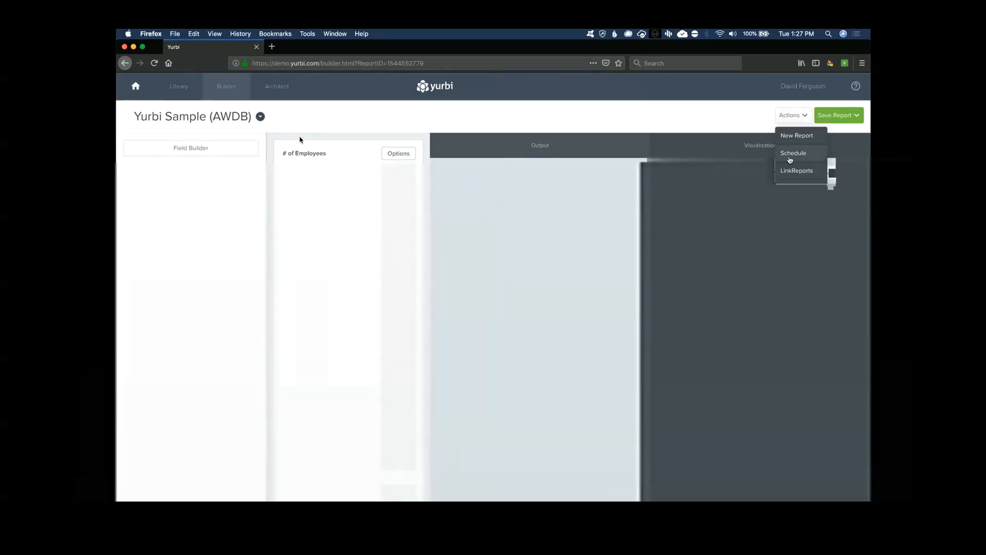
pyautogui.click(802, 118)
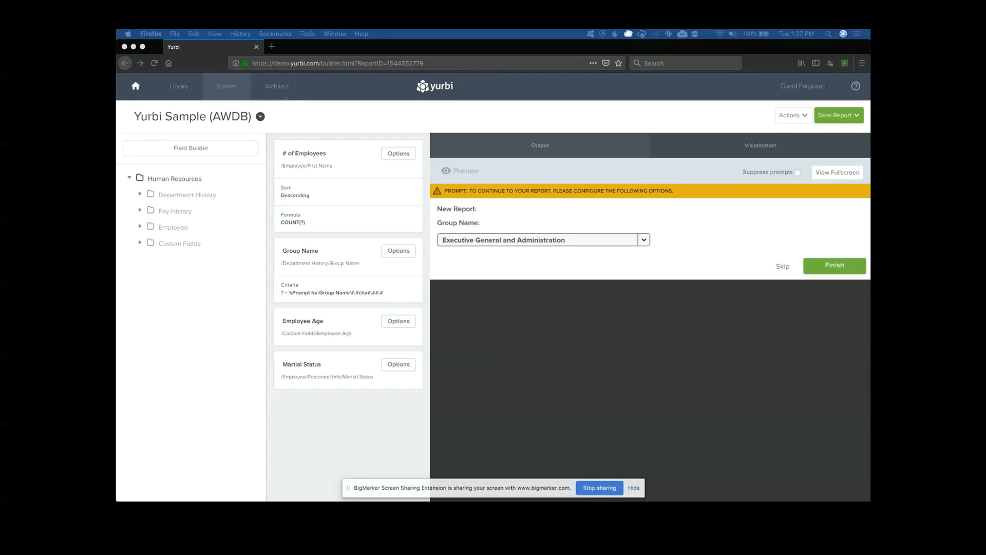
pyautogui.click(275, 87)
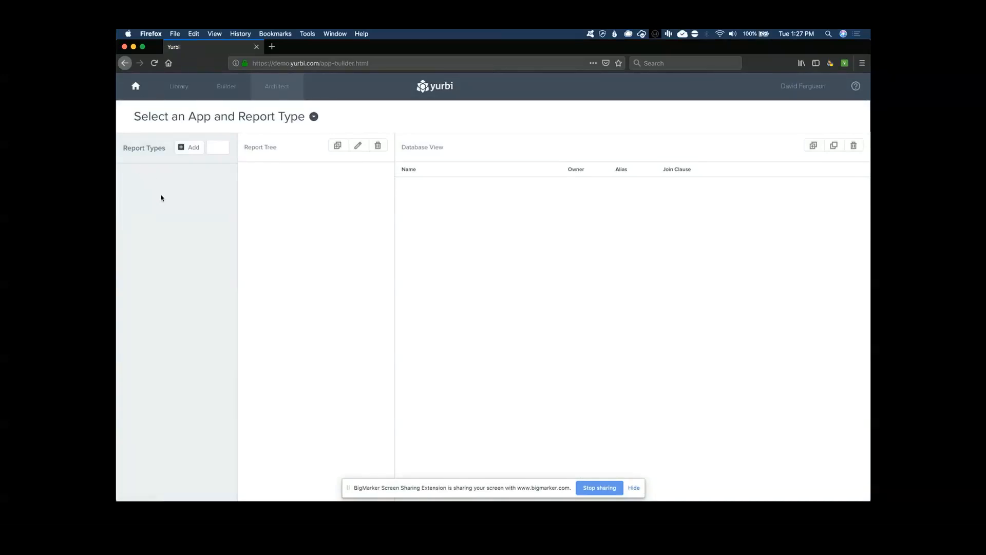
# Load the Customer Service App, sort its report types descending, and select Tickets
pyautogui.click(314, 118)
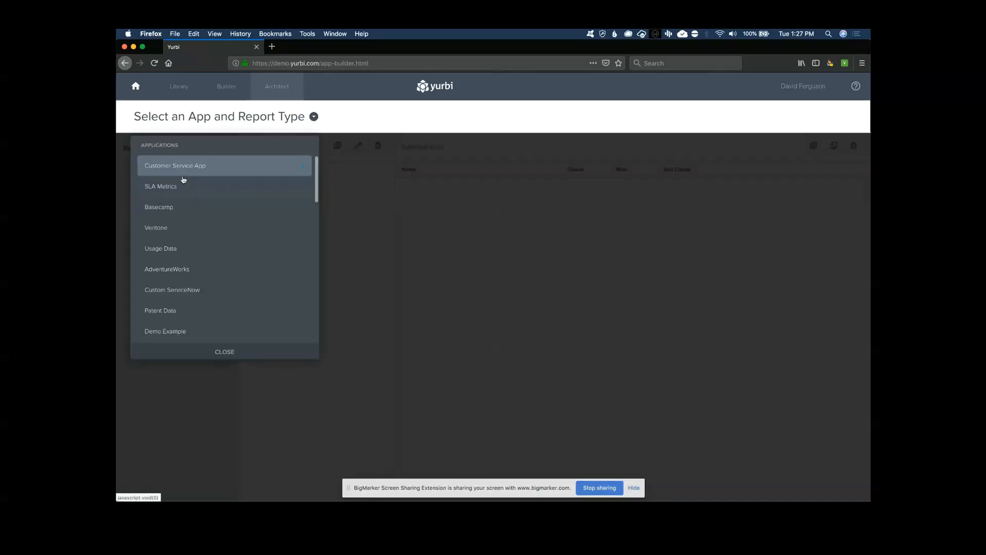
pyautogui.click(197, 166)
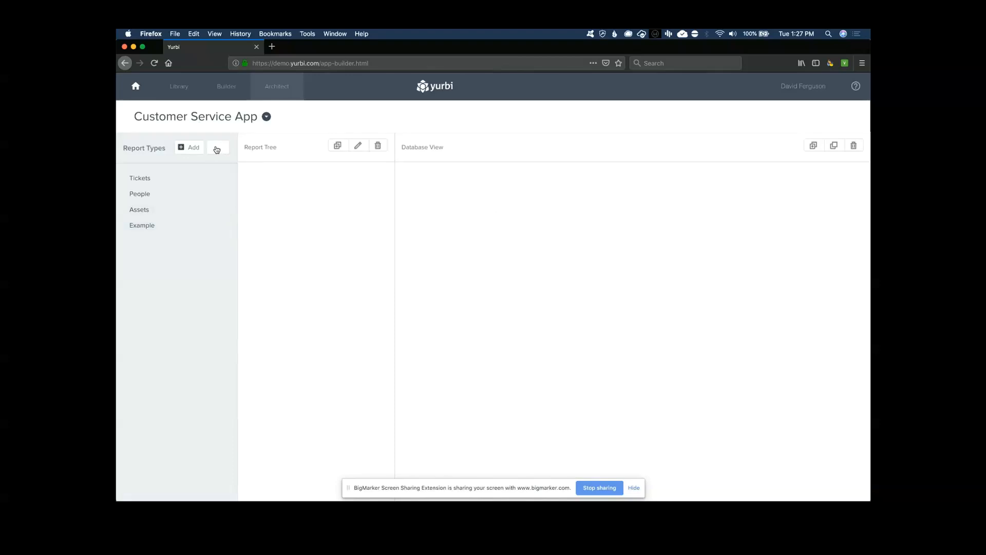
pyautogui.click(217, 153)
pyautogui.click(217, 153)
pyautogui.click(218, 152)
pyautogui.click(218, 153)
pyautogui.click(218, 152)
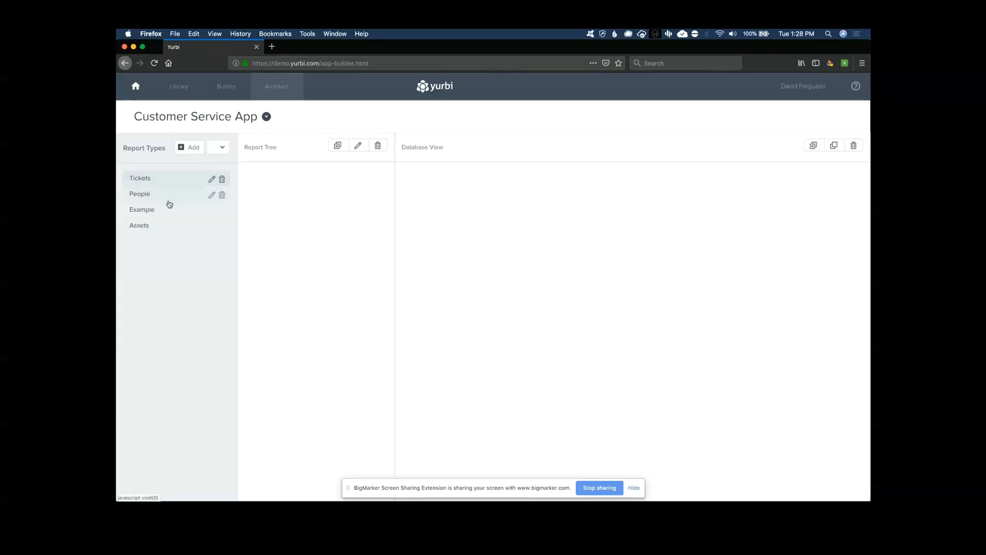
pyautogui.click(143, 178)
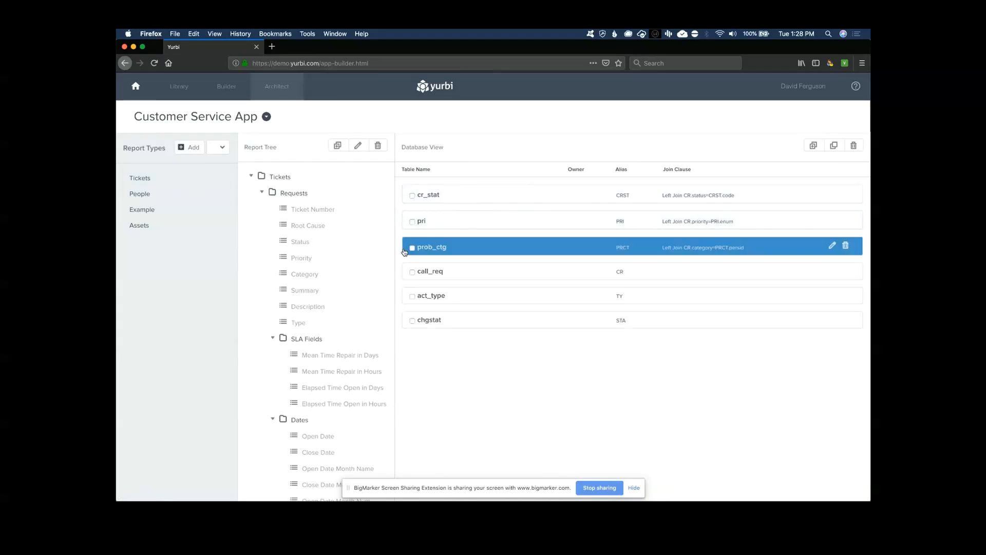
# Expand the cr_stat table in Database View to list its columns and data types
pyautogui.click(413, 198)
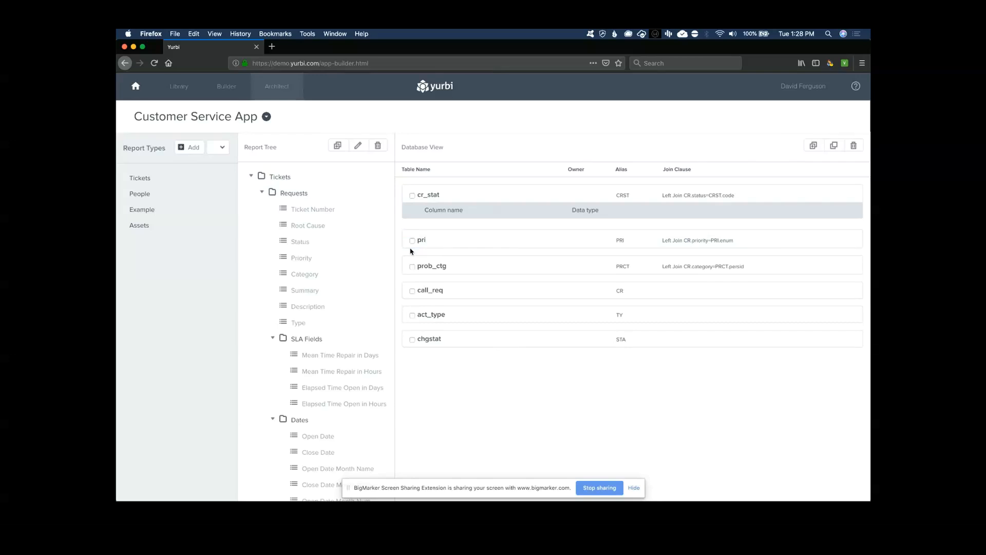
# Check the Root Cause field's edit dialog, then go to the Admin page via the user menu
pyautogui.click(288, 231)
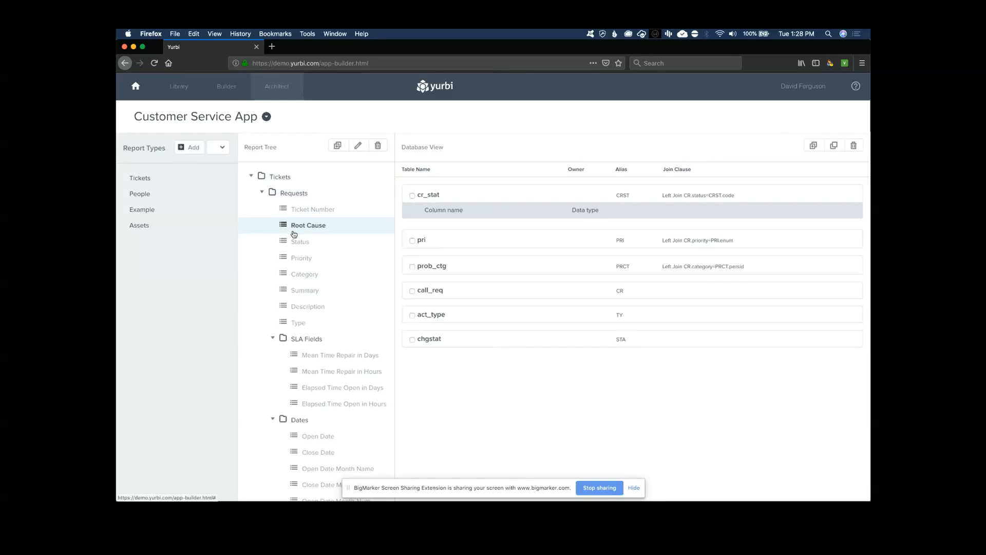
pyautogui.click(358, 146)
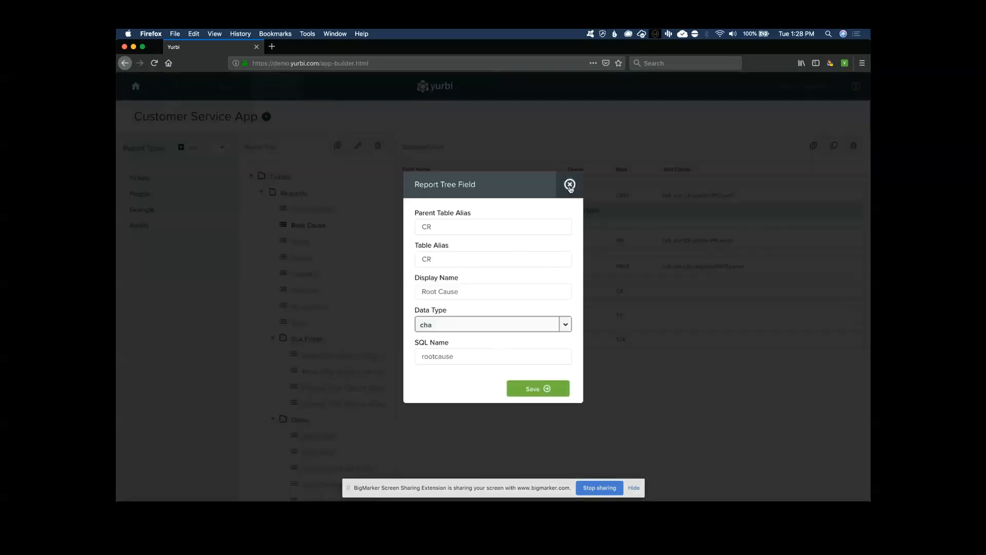
pyautogui.click(570, 185)
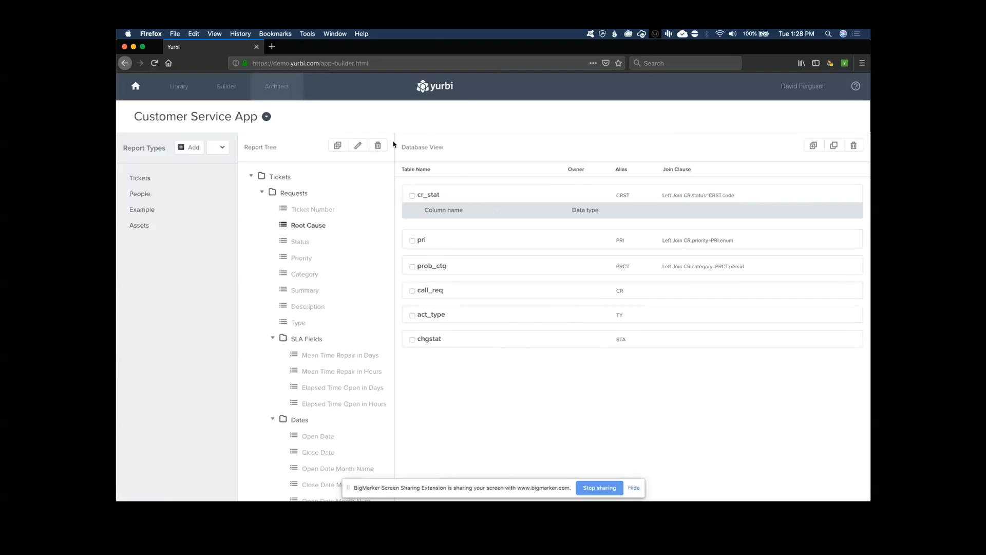
pyautogui.click(798, 91)
pyautogui.click(783, 161)
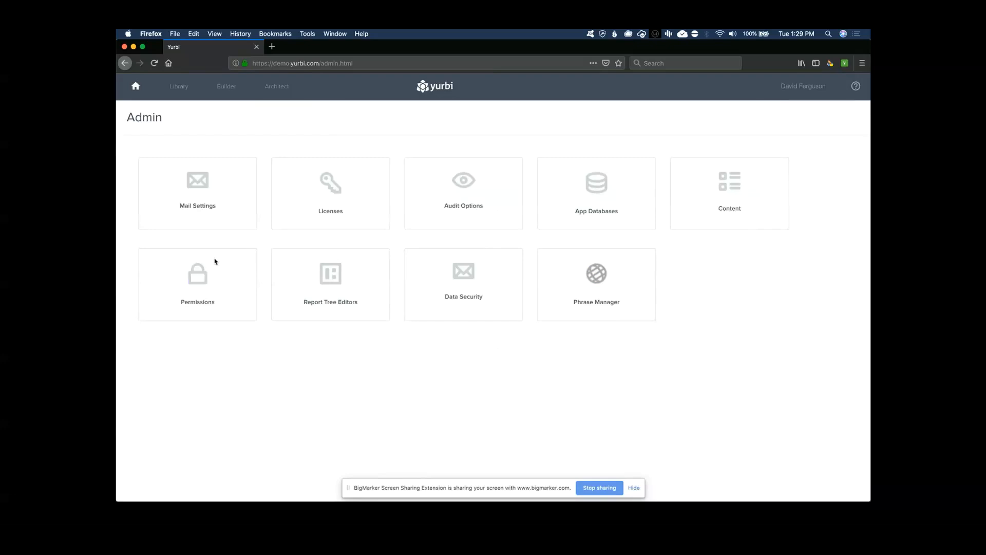
# Open the Permissions tile to list user accounts with logins and authentication details
pyautogui.click(201, 277)
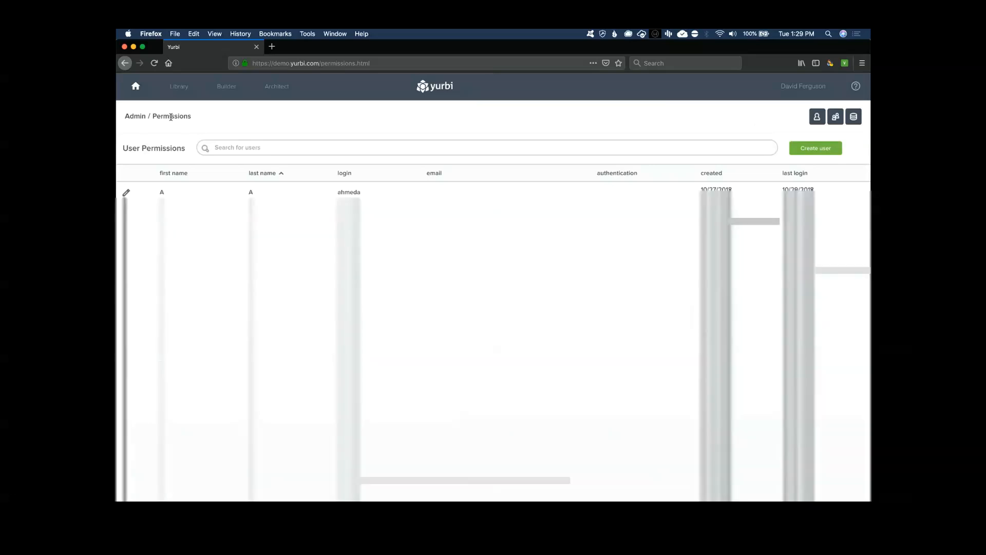
pyautogui.click(804, 86)
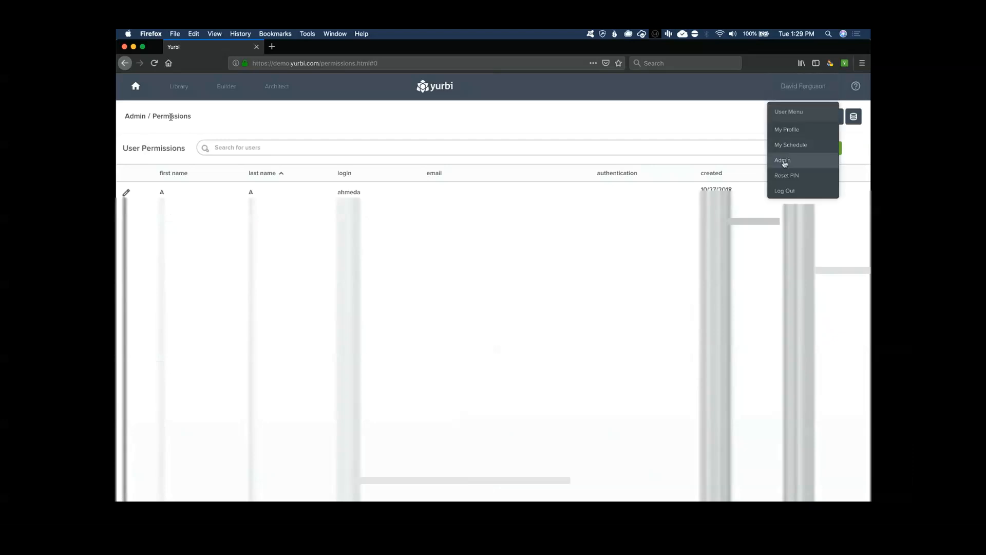
pyautogui.click(805, 94)
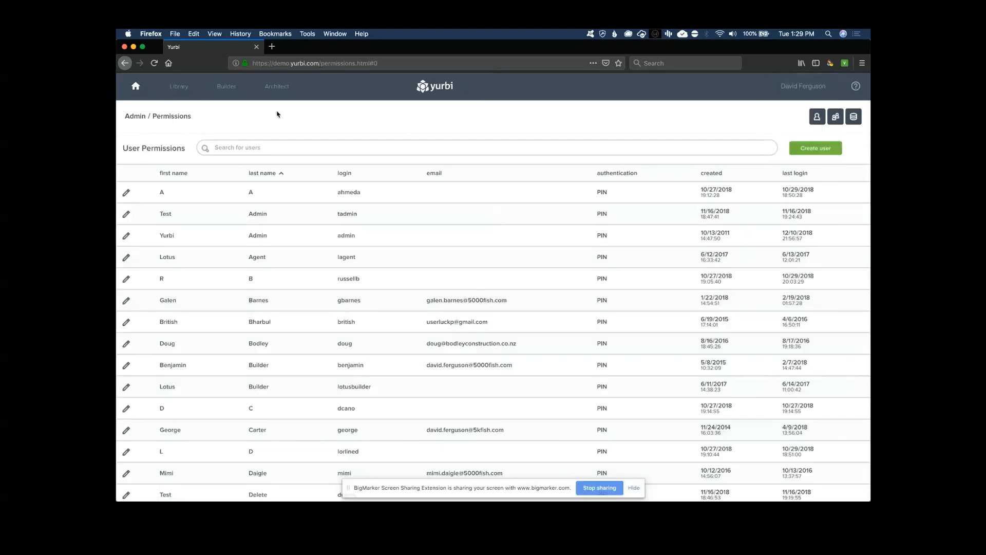
pyautogui.click(135, 123)
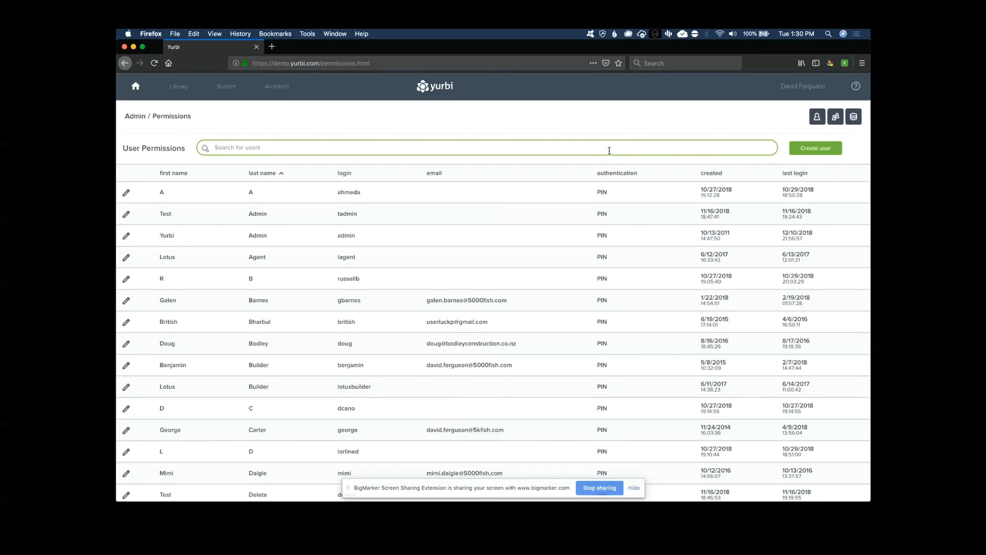
pyautogui.write('ferg')
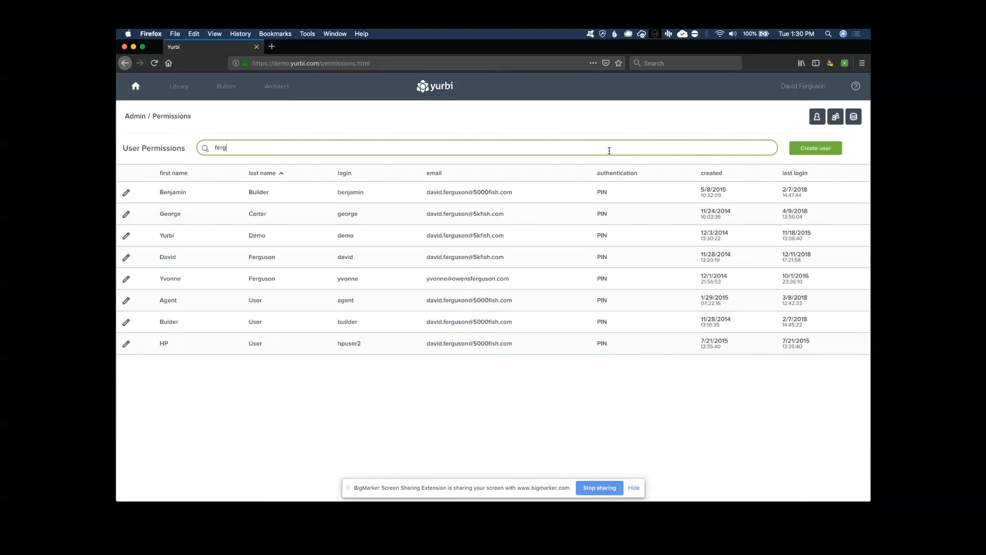
pyautogui.write('uson')
pyautogui.press('BackSpace')
pyautogui.press('BackSpace')
pyautogui.press('BackSpace')
pyautogui.press('BackSpace')
pyautogui.press('BackSpace')
pyautogui.press('BackSpace')
pyautogui.press('BackSpace')
pyautogui.press('BackSpace')
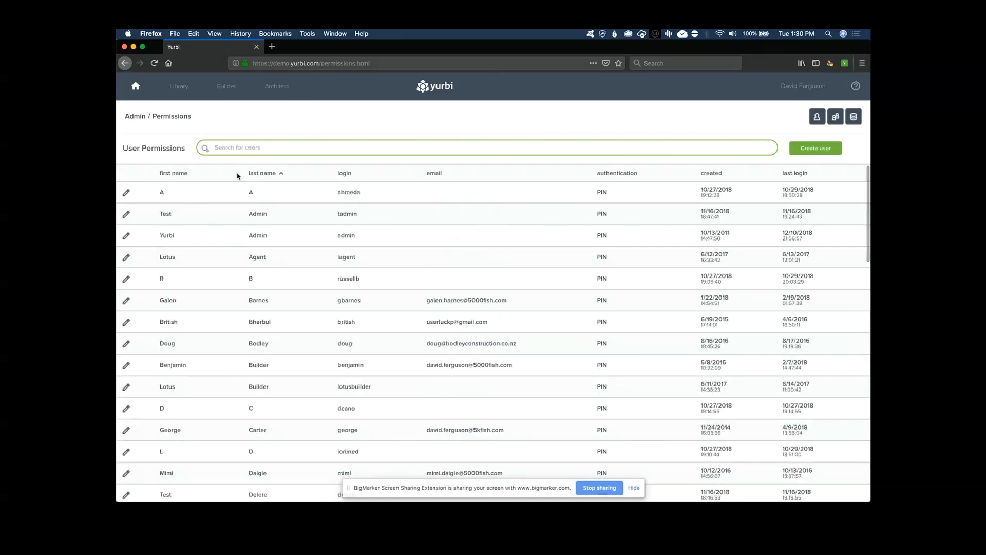